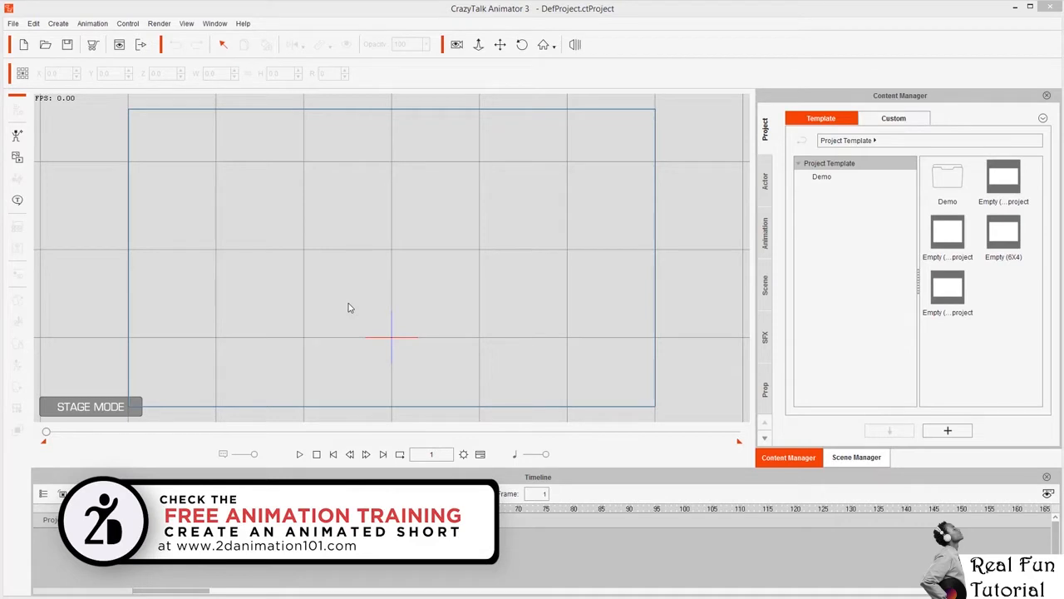
pyautogui.moveTo(637, 120)
pyautogui.mouseDown()
pyautogui.moveTo(475, 122)
pyautogui.moveTo(293, 130)
pyautogui.moveTo(218, 156)
pyautogui.moveTo(171, 427)
pyautogui.moveTo(331, 407)
pyautogui.moveTo(600, 400)
pyautogui.moveTo(632, 232)
pyautogui.moveTo(602, 133)
pyautogui.mouseUp()
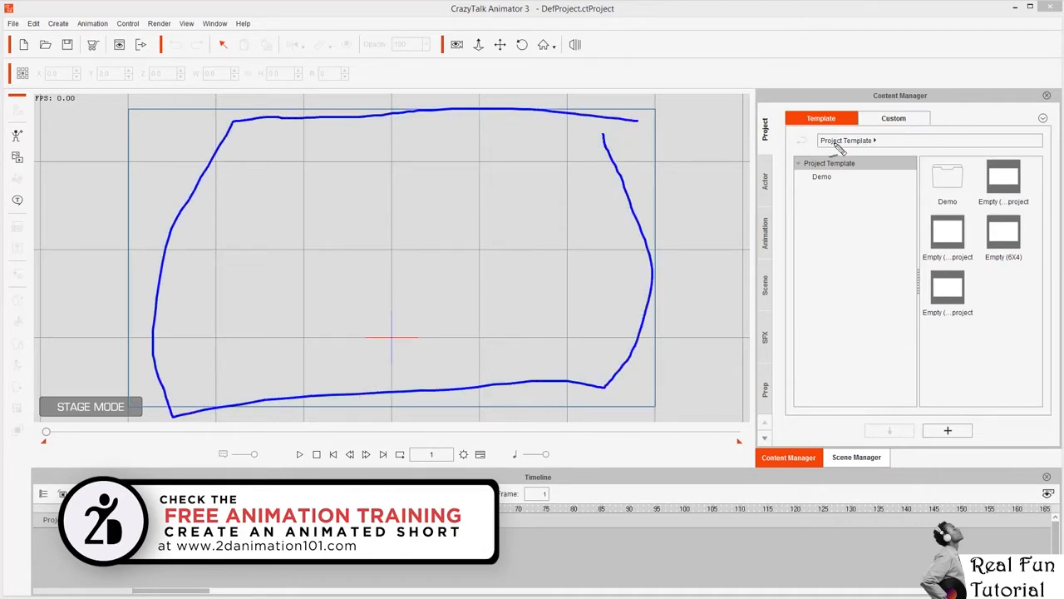
pyautogui.moveTo(374, 479)
pyautogui.mouseDown()
pyautogui.moveTo(178, 565)
pyautogui.moveTo(570, 562)
pyautogui.moveTo(708, 482)
pyautogui.moveTo(526, 468)
pyautogui.mouseUp()
pyautogui.moveTo(790, 115)
pyautogui.mouseDown()
pyautogui.moveTo(779, 373)
pyautogui.moveTo(1019, 431)
pyautogui.moveTo(1023, 123)
pyautogui.moveTo(791, 116)
pyautogui.mouseUp()
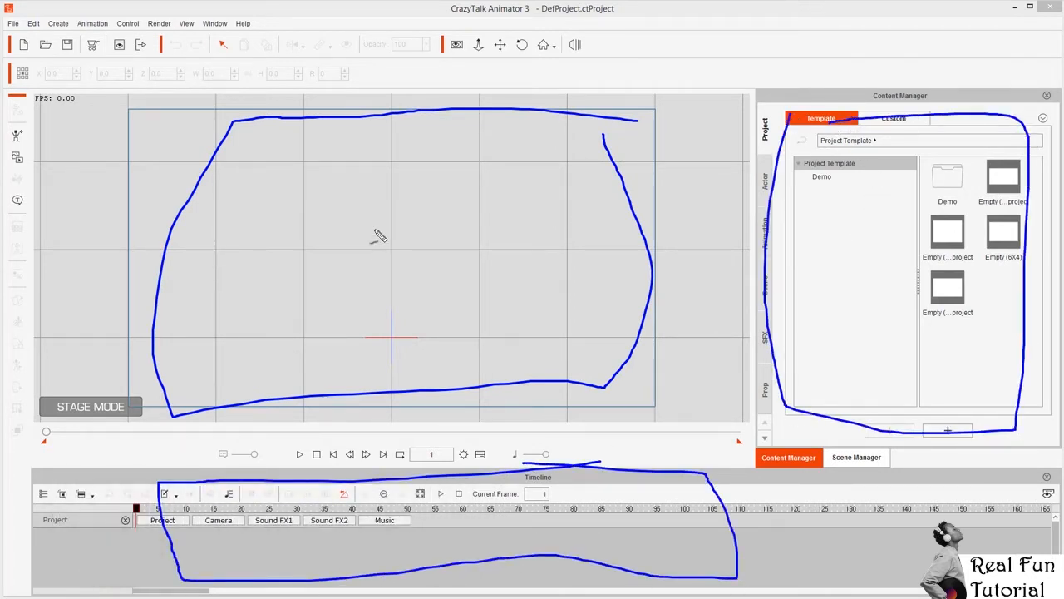
pyautogui.moveTo(380, 195); pyautogui.dragTo(393, 289)
pyautogui.moveTo(488, 527)
pyautogui.mouseDown()
pyautogui.moveTo(453, 540)
pyautogui.moveTo(478, 498)
pyautogui.moveTo(449, 495)
pyautogui.mouseUp()
pyautogui.moveTo(862, 252)
pyautogui.mouseDown()
pyautogui.moveTo(899, 293)
pyautogui.moveTo(870, 291)
pyautogui.moveTo(918, 313)
pyautogui.moveTo(888, 327)
pyautogui.mouseUp()
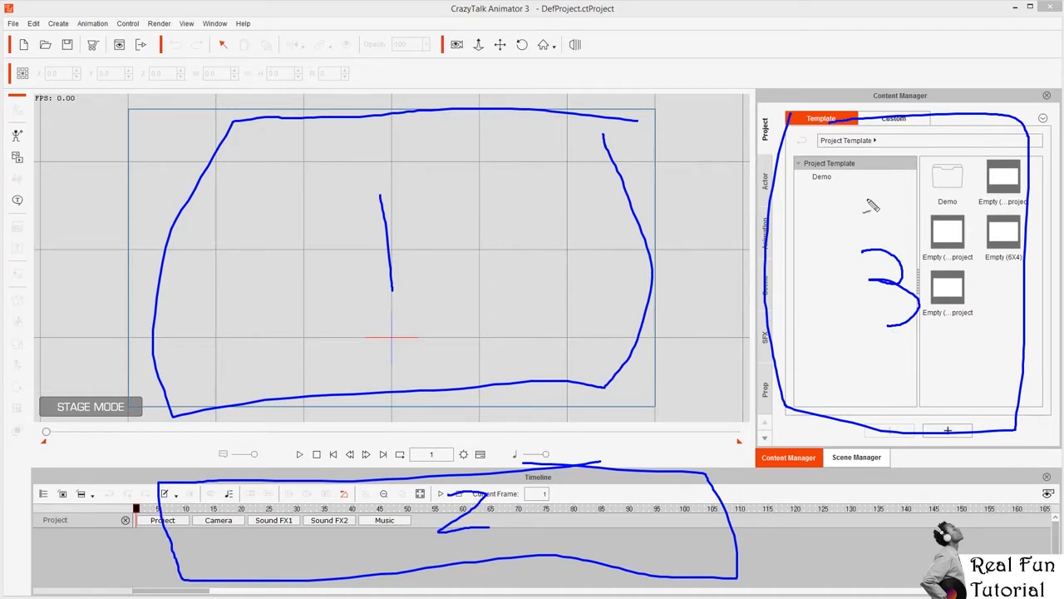
pyautogui.press('Escape')
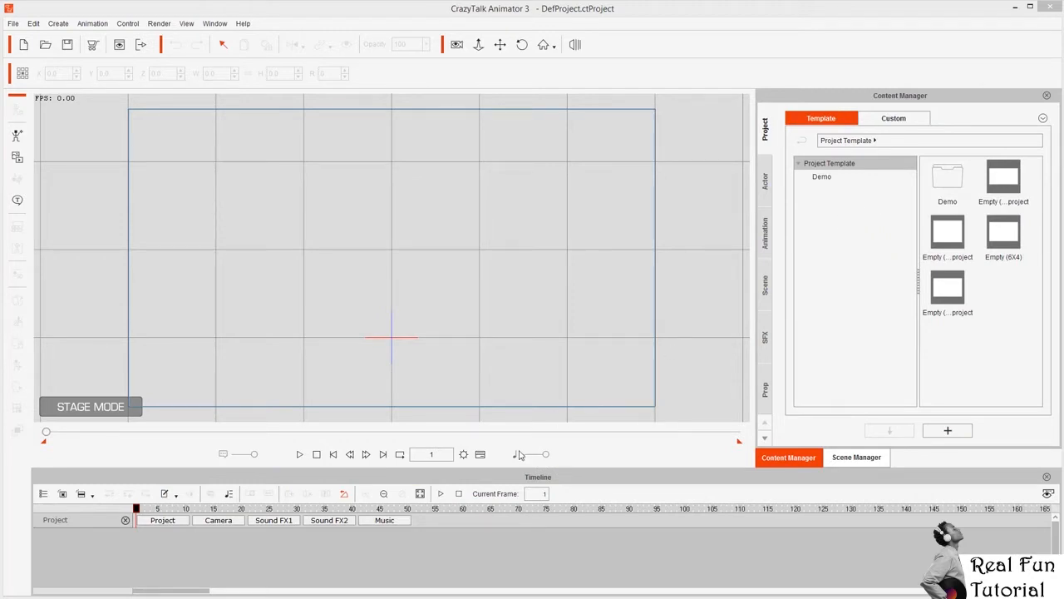
# Step: Toggle the Timeline's visibility several times, ending with it shown below the stage
pyautogui.click(479, 454)
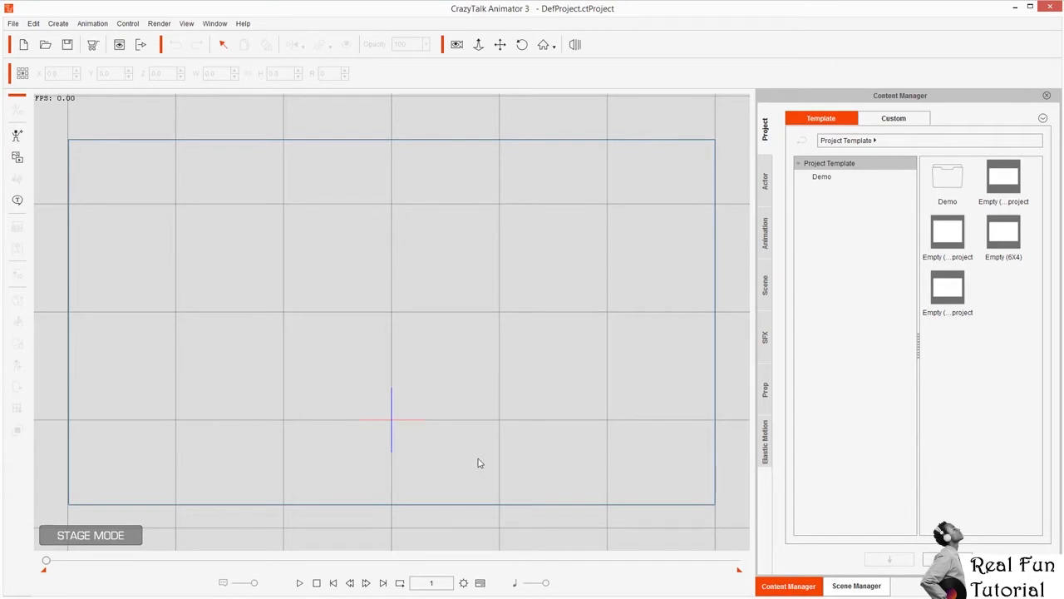
pyautogui.press('F3')
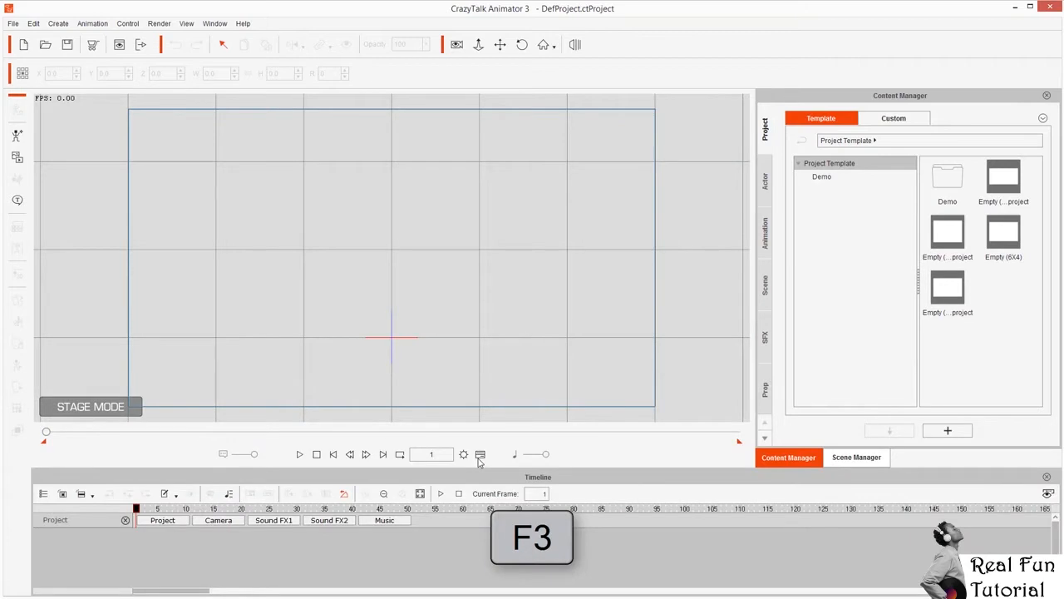
pyautogui.press('F3')
pyautogui.press('F3')
pyautogui.press('F3')
pyautogui.press('F3')
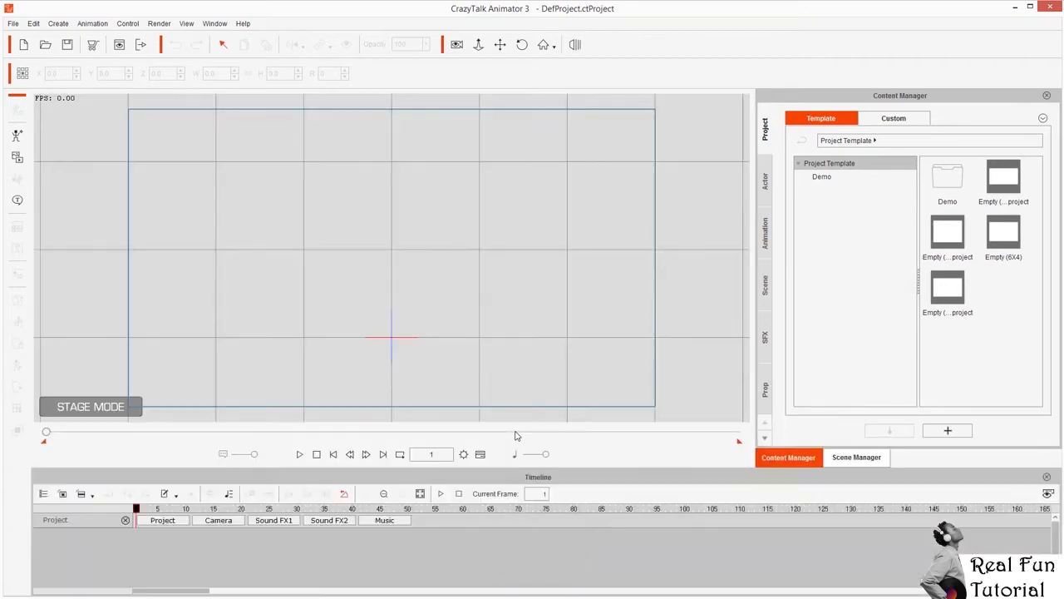
pyautogui.click(480, 454)
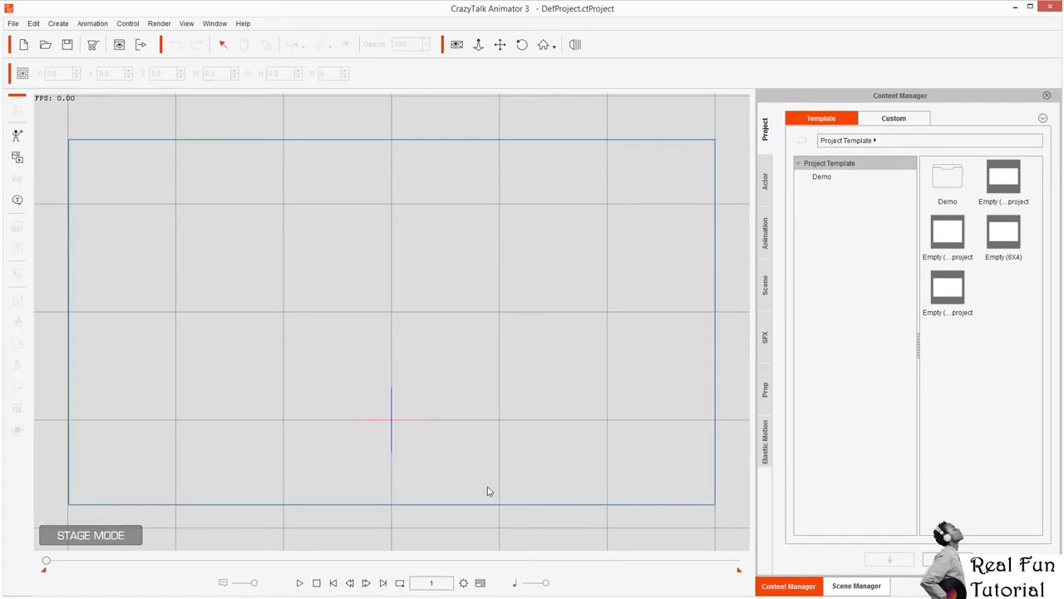
pyautogui.click(480, 583)
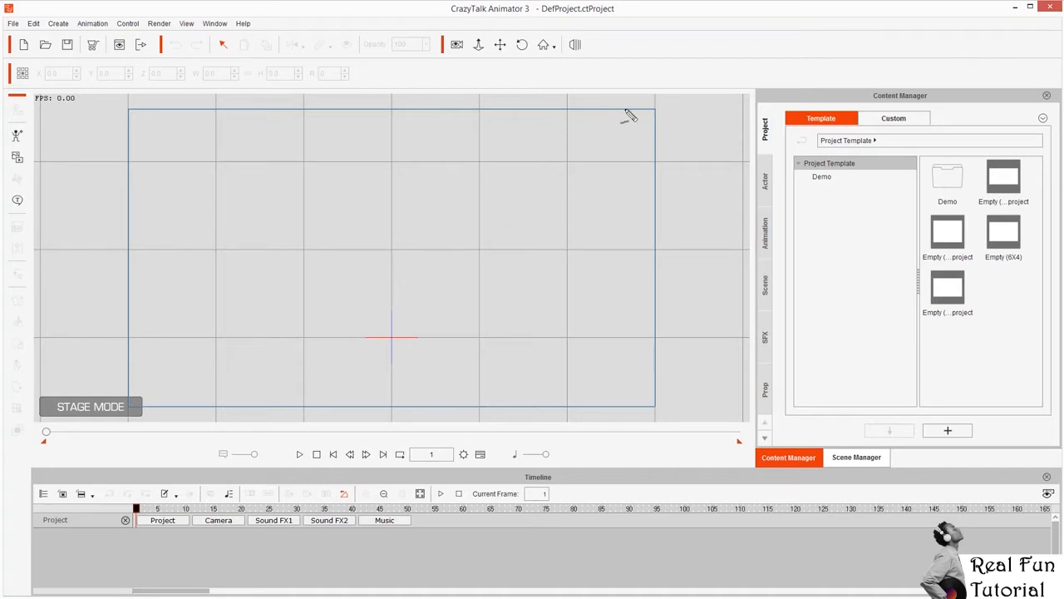
pyautogui.moveTo(628, 109)
pyautogui.mouseDown()
pyautogui.moveTo(196, 190)
pyautogui.moveTo(468, 291)
pyautogui.moveTo(501, 202)
pyautogui.moveTo(346, 276)
pyautogui.mouseUp()
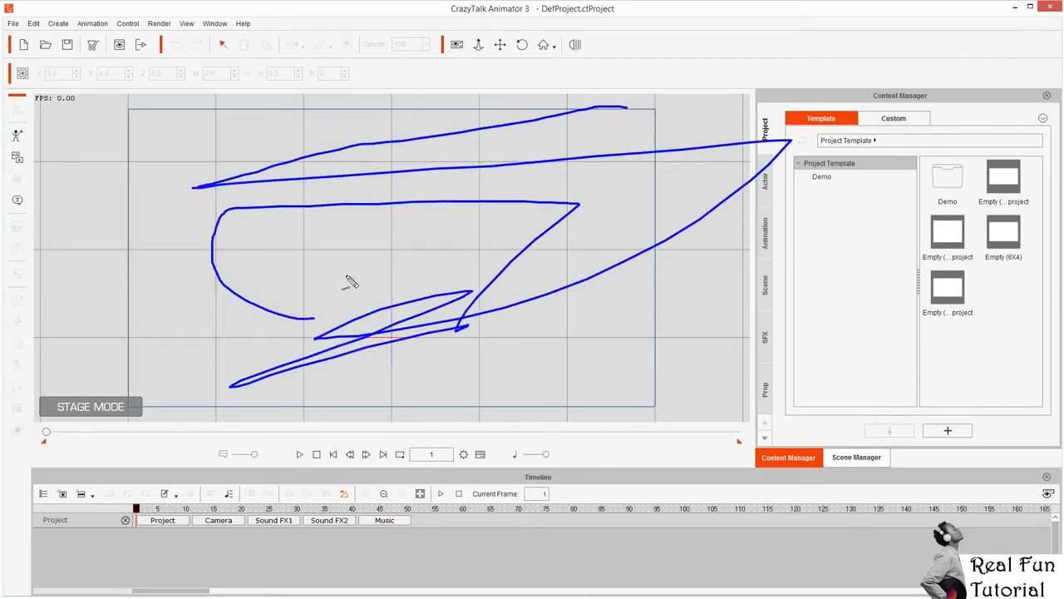
pyautogui.press('Escape')
pyautogui.moveTo(426, 127)
pyautogui.mouseDown()
pyautogui.moveTo(261, 247)
pyautogui.moveTo(455, 129)
pyautogui.moveTo(400, 141)
pyautogui.mouseUp()
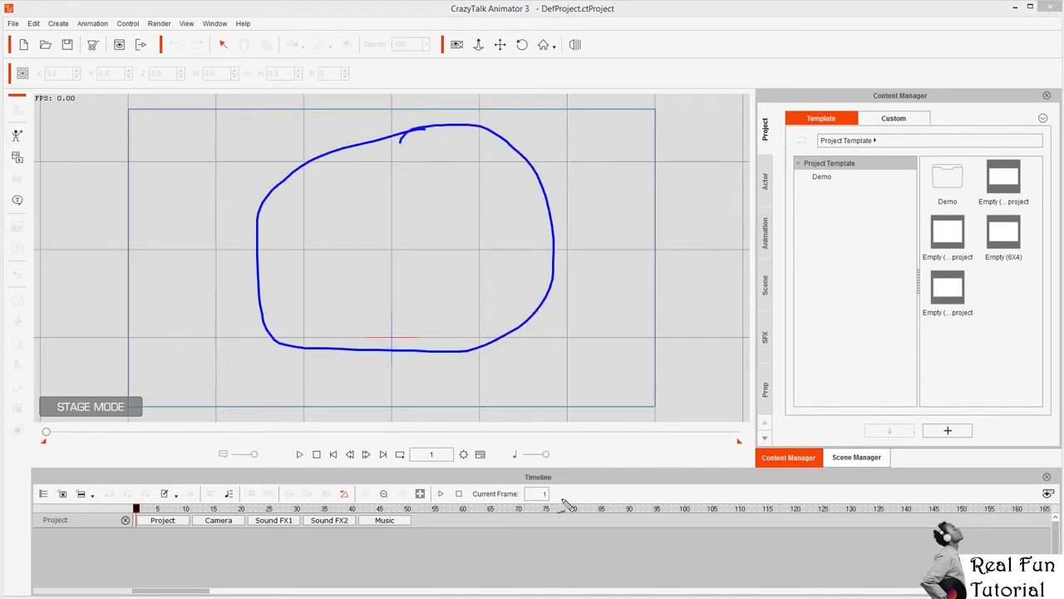
pyautogui.moveTo(550, 480)
pyautogui.mouseDown()
pyautogui.moveTo(337, 523)
pyautogui.moveTo(473, 477)
pyautogui.moveTo(438, 478)
pyautogui.mouseUp()
pyautogui.moveTo(858, 193)
pyautogui.mouseDown()
pyautogui.moveTo(802, 230)
pyautogui.moveTo(910, 411)
pyautogui.moveTo(1005, 221)
pyautogui.moveTo(803, 213)
pyautogui.mouseUp()
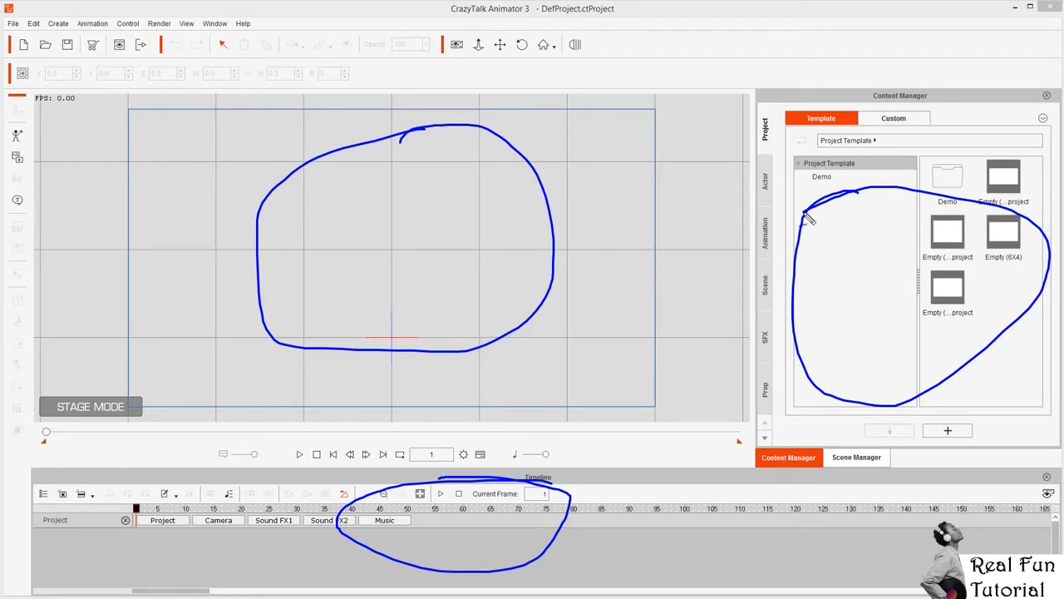
pyautogui.press('Escape')
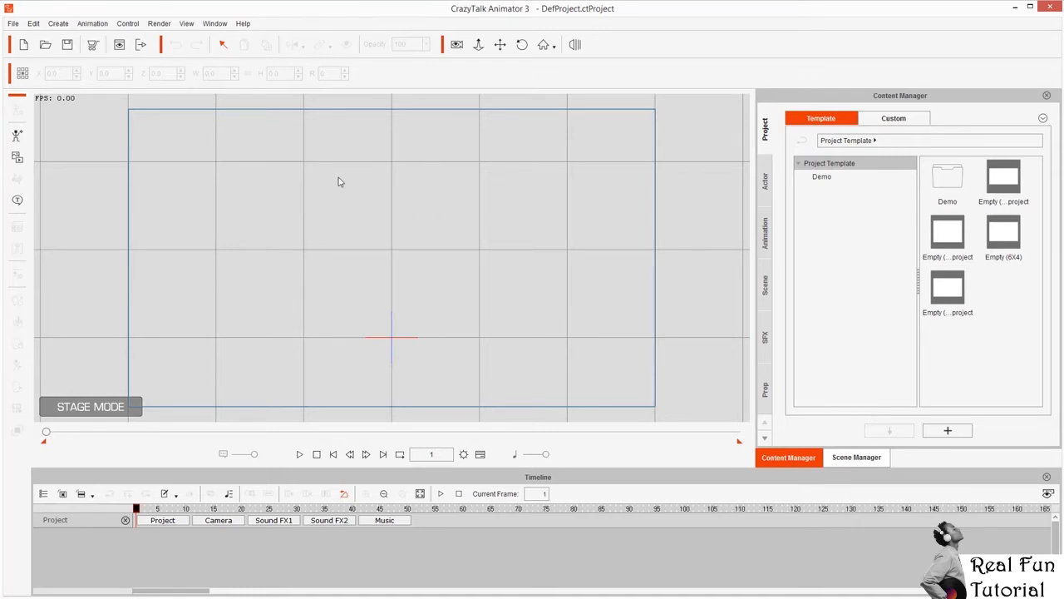
pyautogui.moveTo(340, 177)
pyautogui.mouseDown()
pyautogui.moveTo(310, 224)
pyautogui.moveTo(359, 209)
pyautogui.moveTo(336, 178)
pyautogui.moveTo(342, 298)
pyautogui.moveTo(321, 349)
pyautogui.moveTo(344, 311)
pyautogui.moveTo(370, 338)
pyautogui.mouseUp()
pyautogui.moveTo(374, 266); pyautogui.dragTo(285, 269)
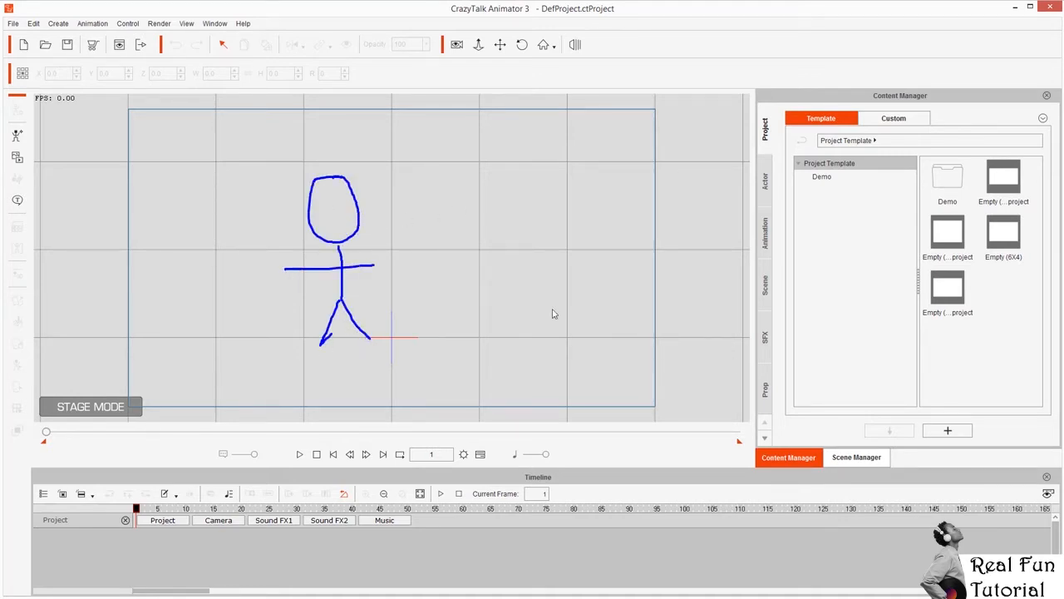
pyautogui.moveTo(518, 396)
pyautogui.mouseDown()
pyautogui.moveTo(613, 166)
pyautogui.moveTo(732, 214)
pyautogui.moveTo(705, 348)
pyautogui.mouseUp()
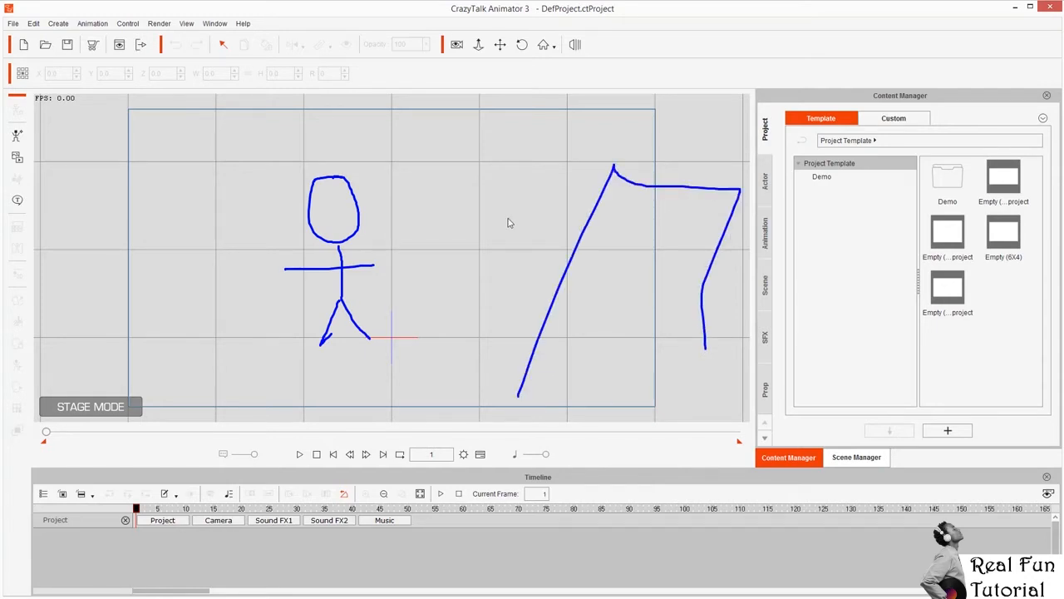
pyautogui.moveTo(245, 371)
pyautogui.mouseDown()
pyautogui.moveTo(11, 210)
pyautogui.moveTo(121, 362)
pyautogui.moveTo(207, 281)
pyautogui.mouseUp()
pyautogui.moveTo(181, 221); pyautogui.dragTo(140, 183)
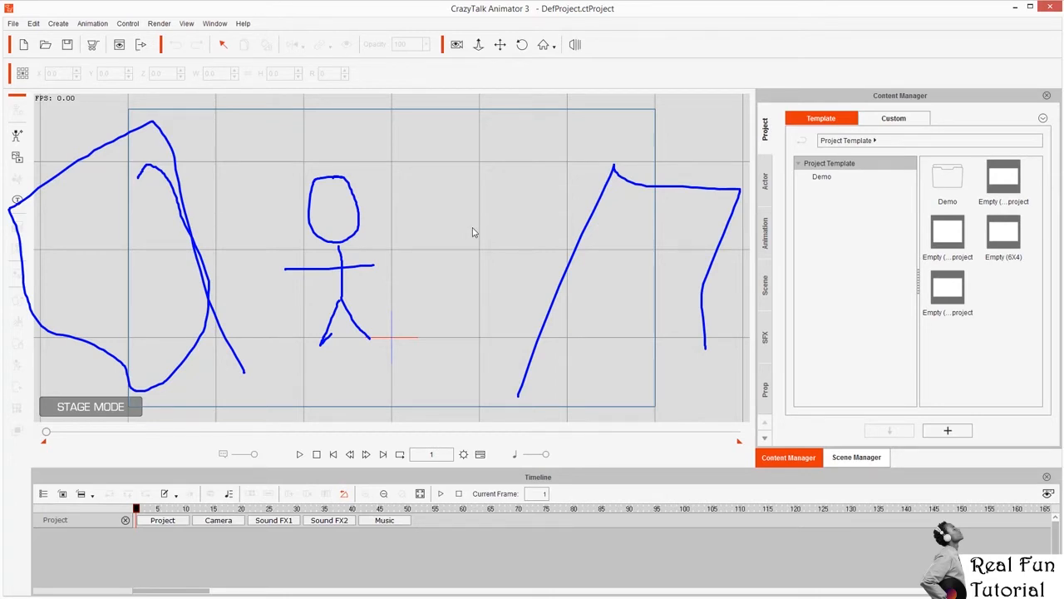
pyautogui.press('Escape')
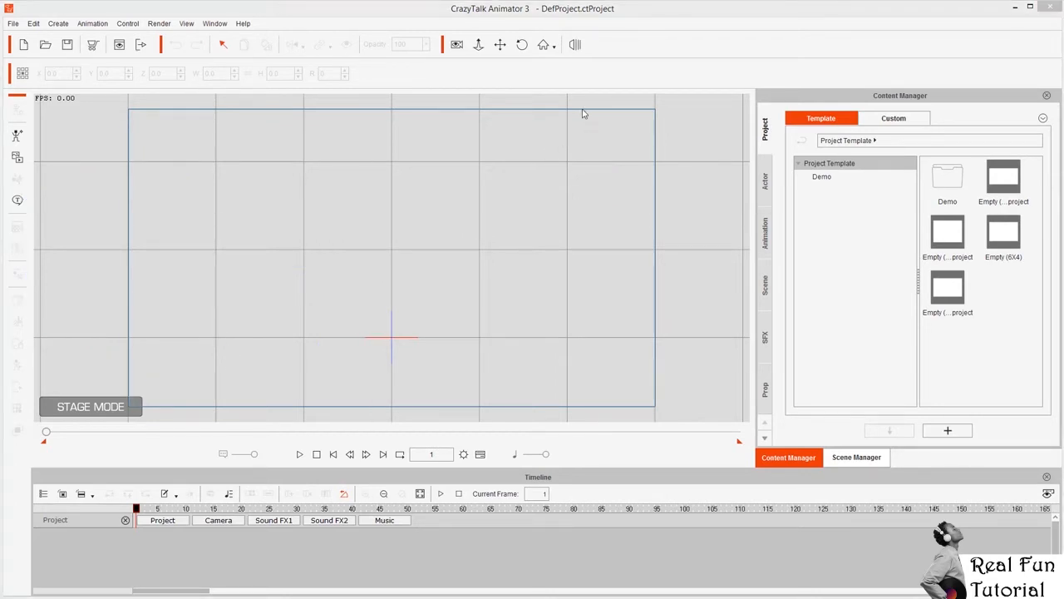
pyautogui.moveTo(376, 110)
pyautogui.mouseDown()
pyautogui.moveTo(155, 125)
pyautogui.moveTo(145, 153)
pyautogui.moveTo(142, 400)
pyautogui.moveTo(623, 416)
pyautogui.moveTo(659, 407)
pyautogui.moveTo(673, 147)
pyautogui.moveTo(660, 96)
pyautogui.moveTo(500, 112)
pyautogui.moveTo(351, 117)
pyautogui.mouseUp()
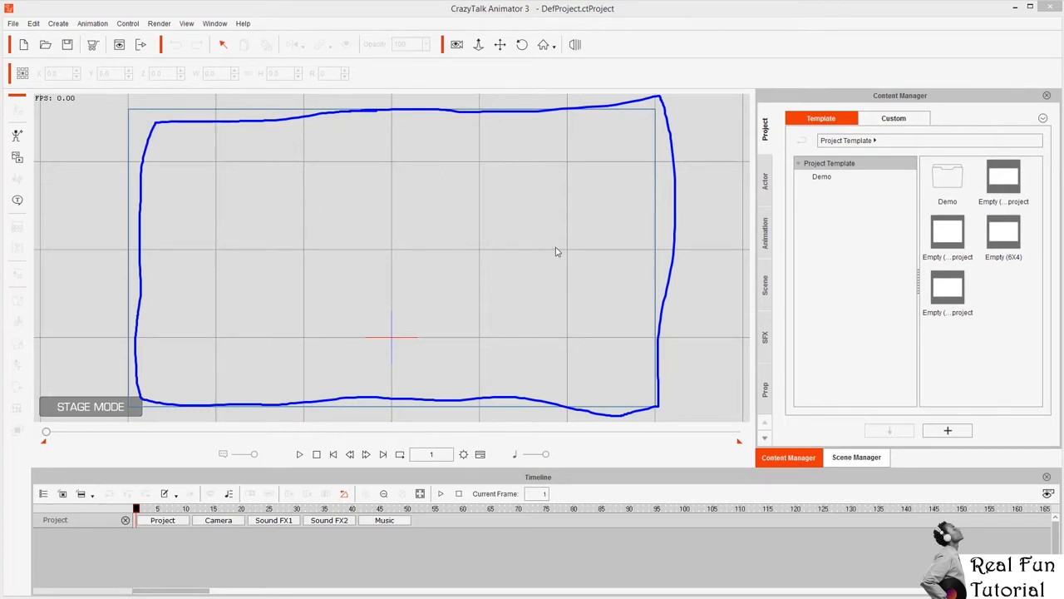
pyautogui.hotkey('ctrl', 'z')
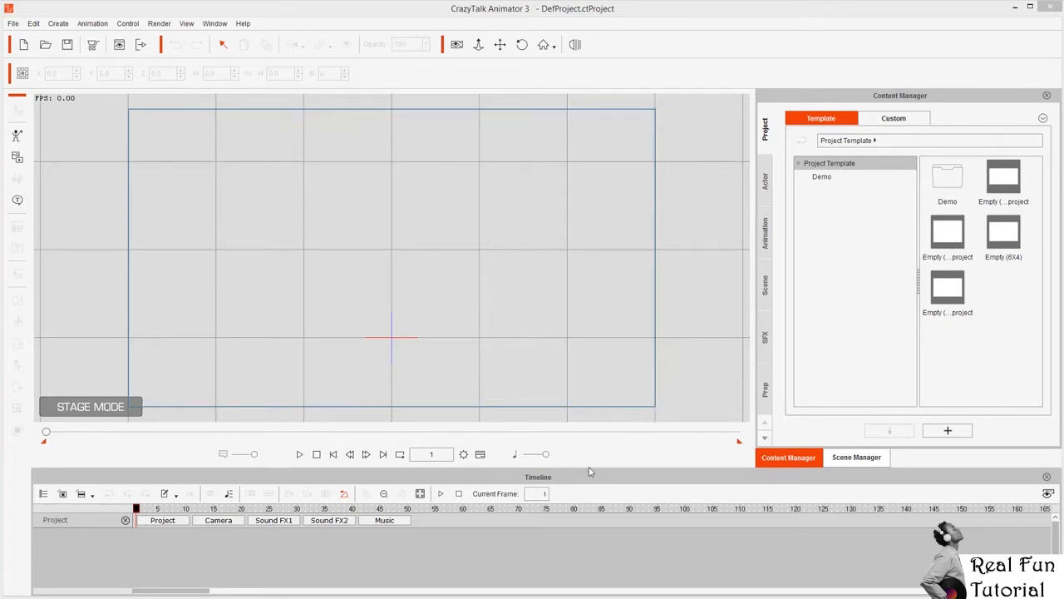
pyautogui.moveTo(604, 469)
pyautogui.mouseDown()
pyautogui.moveTo(196, 467)
pyautogui.moveTo(124, 560)
pyautogui.moveTo(624, 563)
pyautogui.moveTo(687, 502)
pyautogui.moveTo(656, 487)
pyautogui.mouseUp()
pyautogui.hotkey('ctrl', 'z')
# Step: Hide the Timeline to enlarge the stage, and bring it back
pyautogui.click(480, 454)
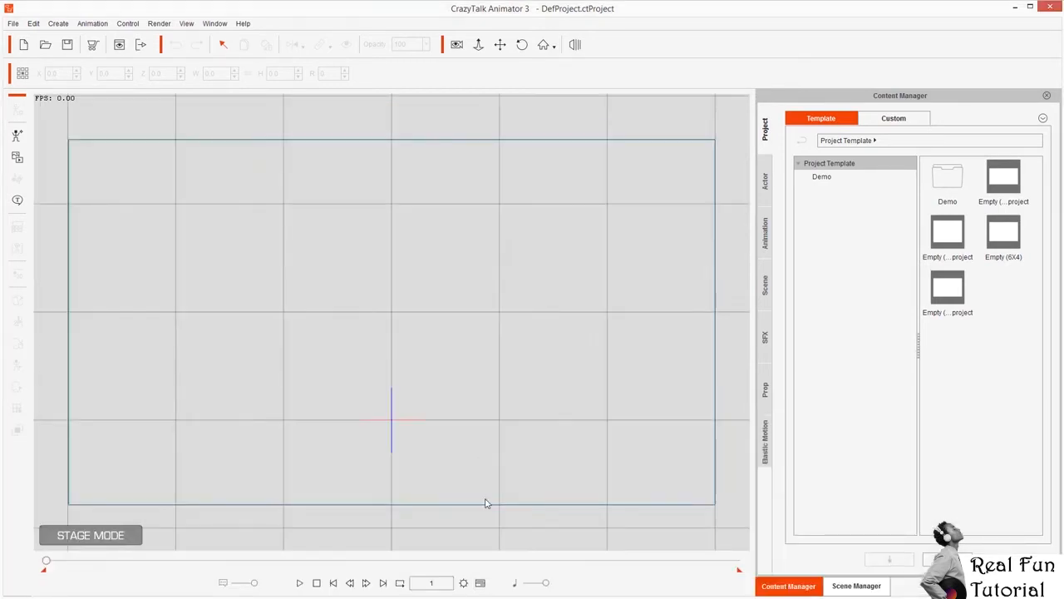
pyautogui.click(479, 583)
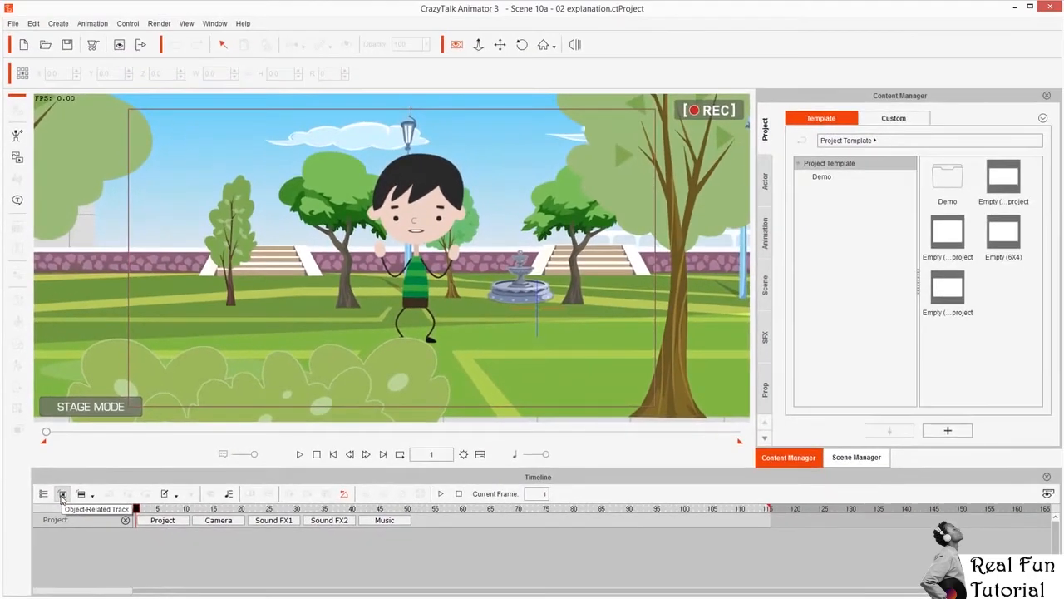
# Step: Turn on Object-Related Track in the Timeline and select the boy character on the stage to list his tracks
pyautogui.click(62, 494)
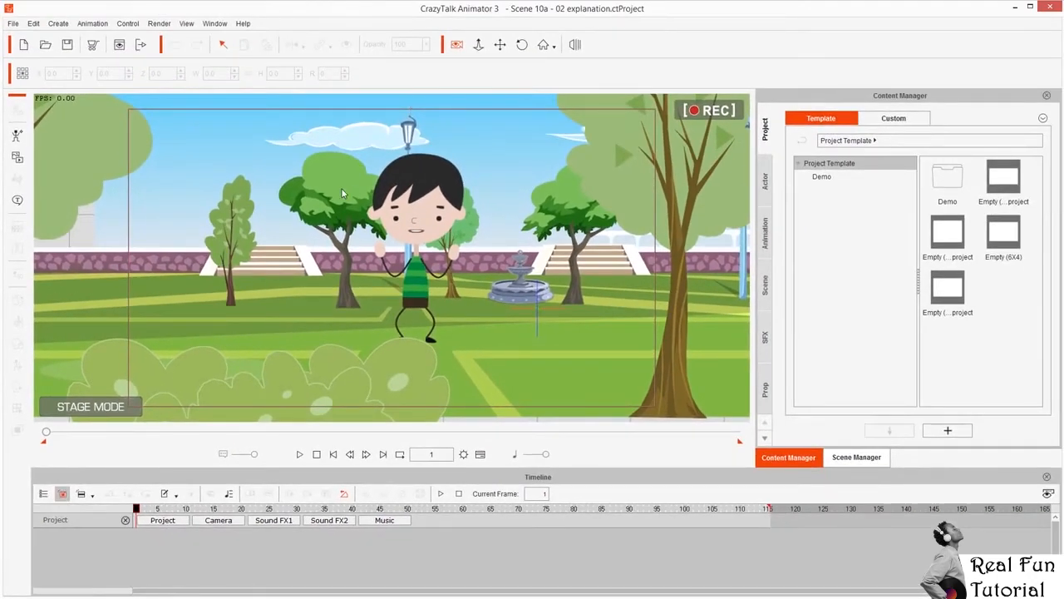
pyautogui.moveTo(456, 157)
pyautogui.mouseDown()
pyautogui.moveTo(440, 158)
pyautogui.moveTo(297, 312)
pyautogui.moveTo(507, 187)
pyautogui.moveTo(457, 171)
pyautogui.mouseUp()
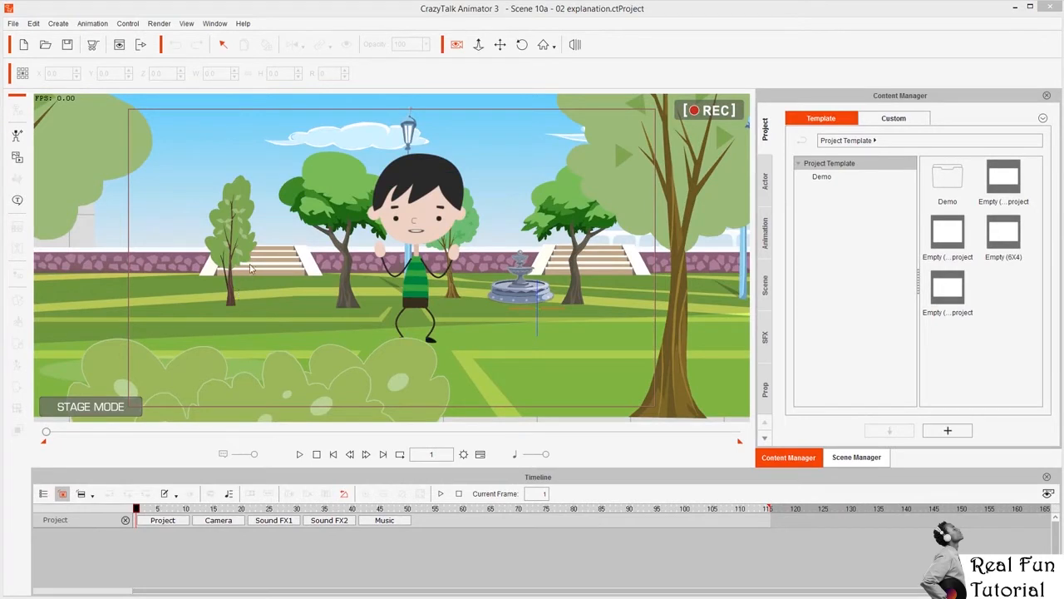
pyautogui.moveTo(257, 284)
pyautogui.mouseDown()
pyautogui.moveTo(242, 157)
pyautogui.moveTo(237, 332)
pyautogui.moveTo(262, 193)
pyautogui.moveTo(304, 483)
pyautogui.moveTo(351, 557)
pyautogui.moveTo(288, 573)
pyautogui.mouseUp()
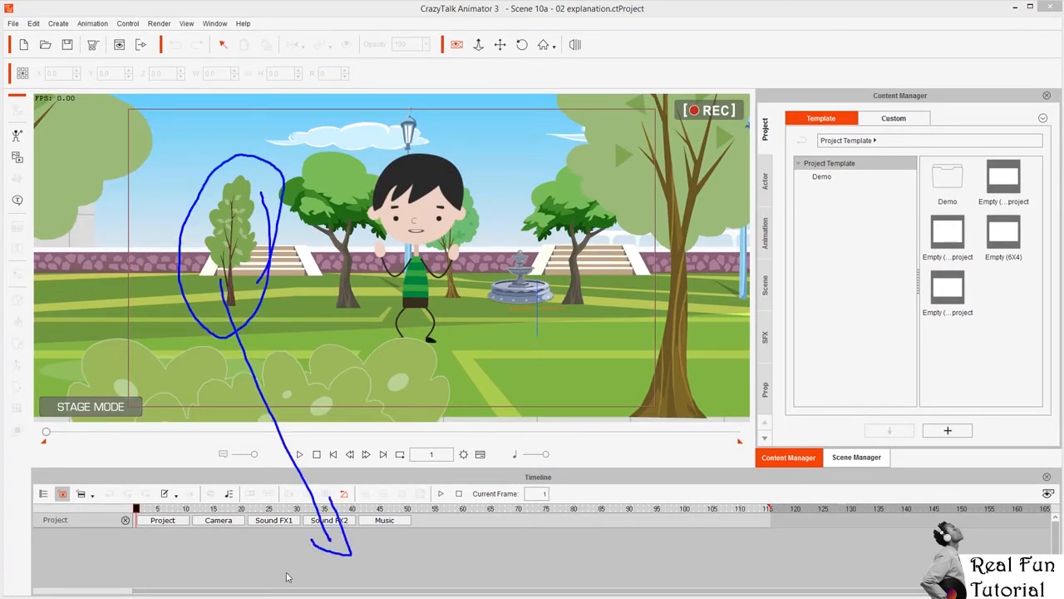
pyautogui.moveTo(456, 143)
pyautogui.mouseDown()
pyautogui.moveTo(343, 227)
pyautogui.moveTo(527, 247)
pyautogui.moveTo(453, 145)
pyautogui.mouseUp()
pyautogui.moveTo(388, 326)
pyautogui.mouseDown()
pyautogui.moveTo(335, 489)
pyautogui.moveTo(316, 499)
pyautogui.moveTo(310, 560)
pyautogui.moveTo(327, 563)
pyautogui.mouseUp()
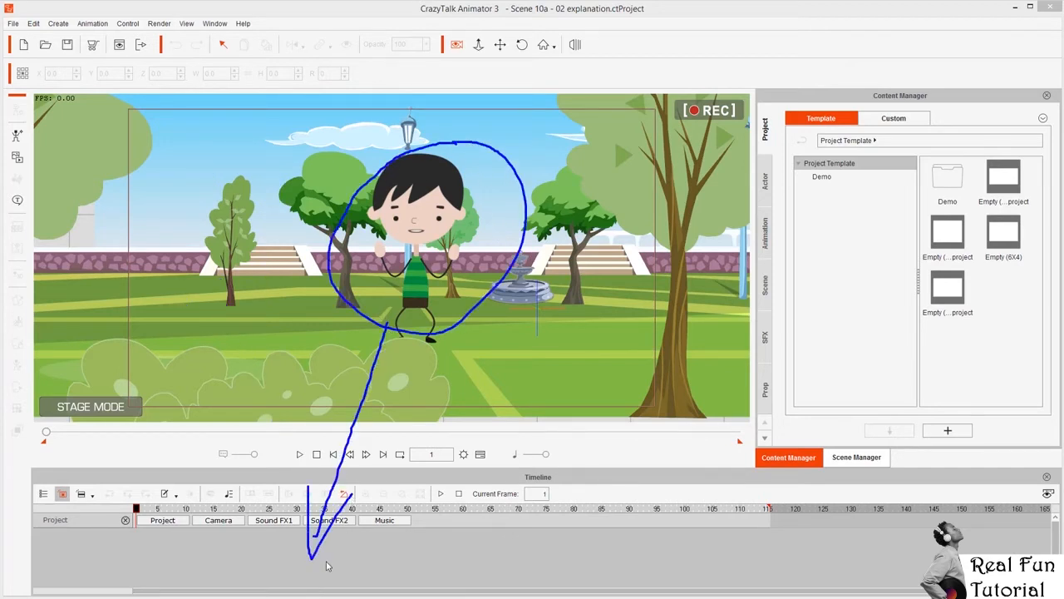
pyautogui.press('Escape')
pyautogui.click(422, 202)
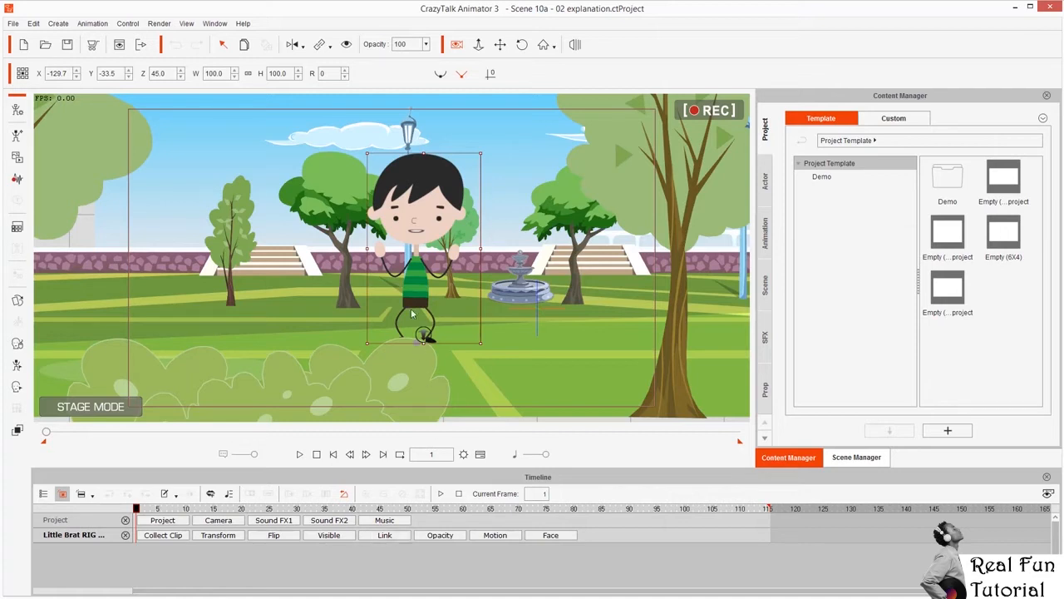
# Step: Show the boy's Face tracks, expand Facial Clip to view its Head, Face and Eye keys, and collapse it again
pyautogui.press('alt')
pyautogui.click(546, 536)
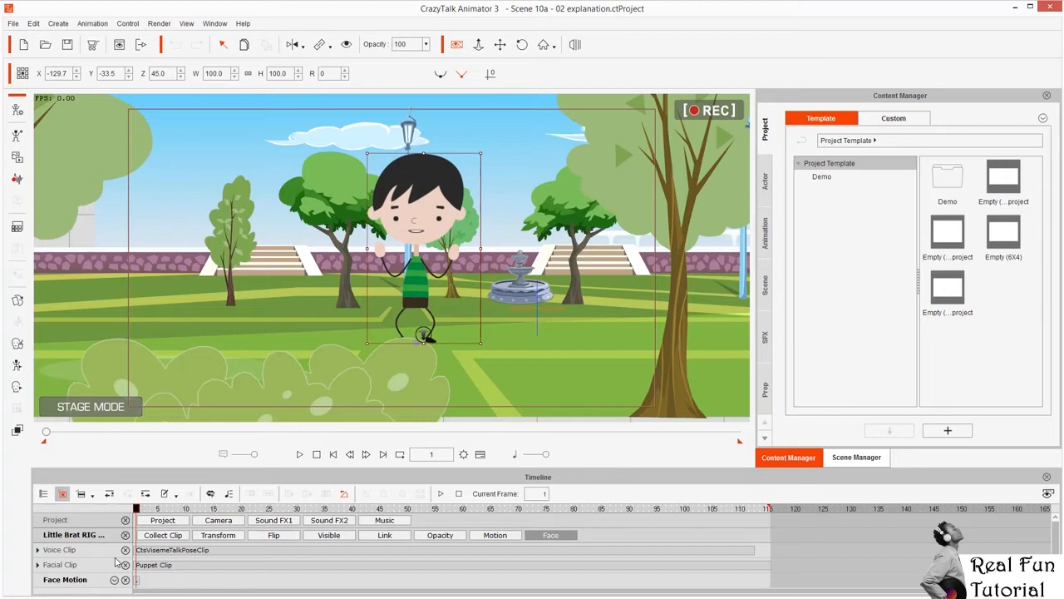
pyautogui.moveTo(105, 525); pyautogui.dragTo(75, 544)
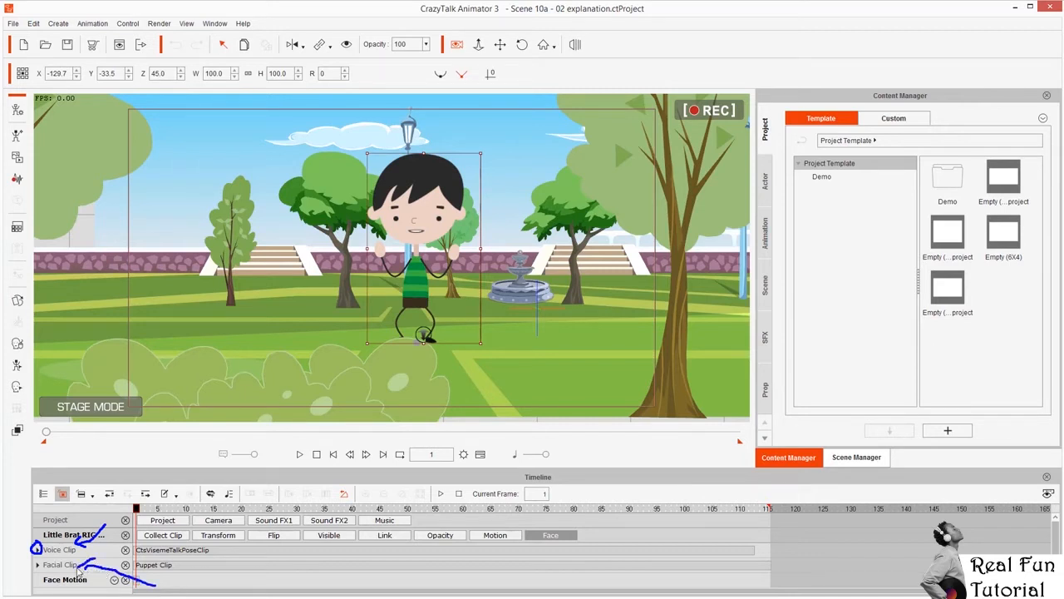
pyautogui.click(37, 564)
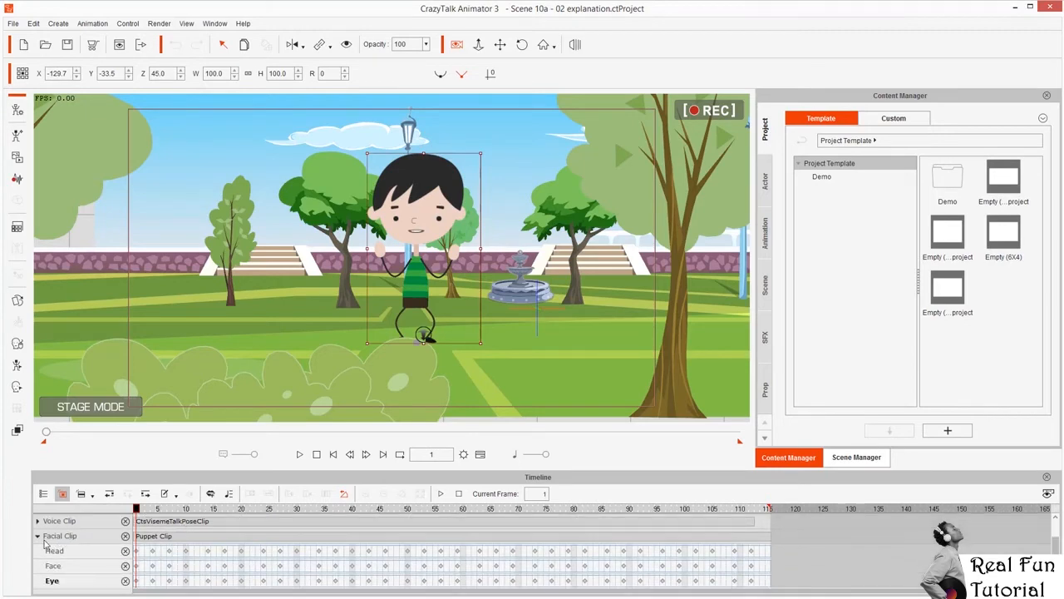
pyautogui.scroll(-1, 254, 549)
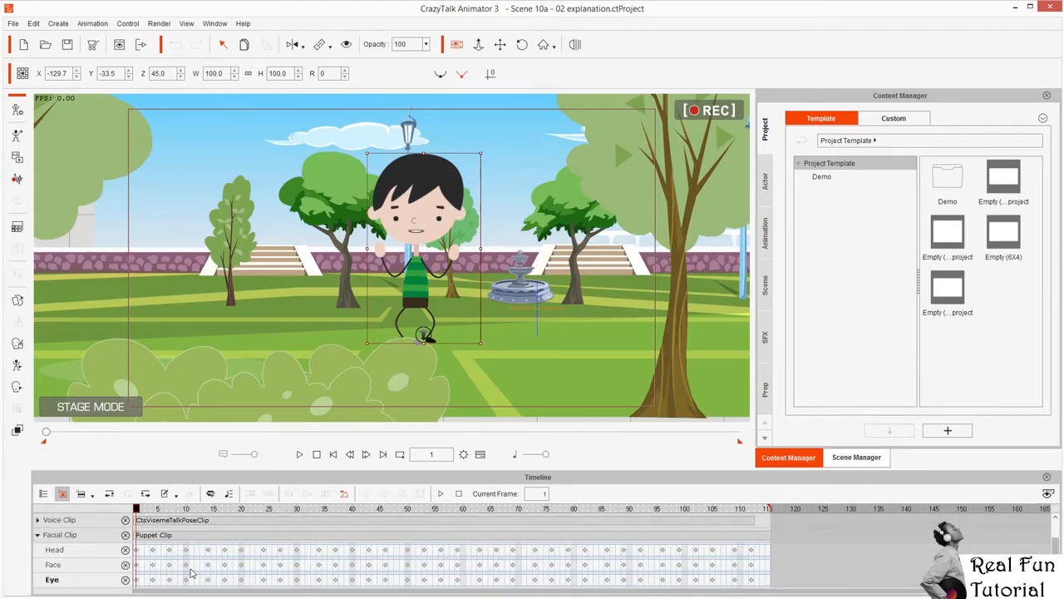
pyautogui.scroll(2, 176, 537)
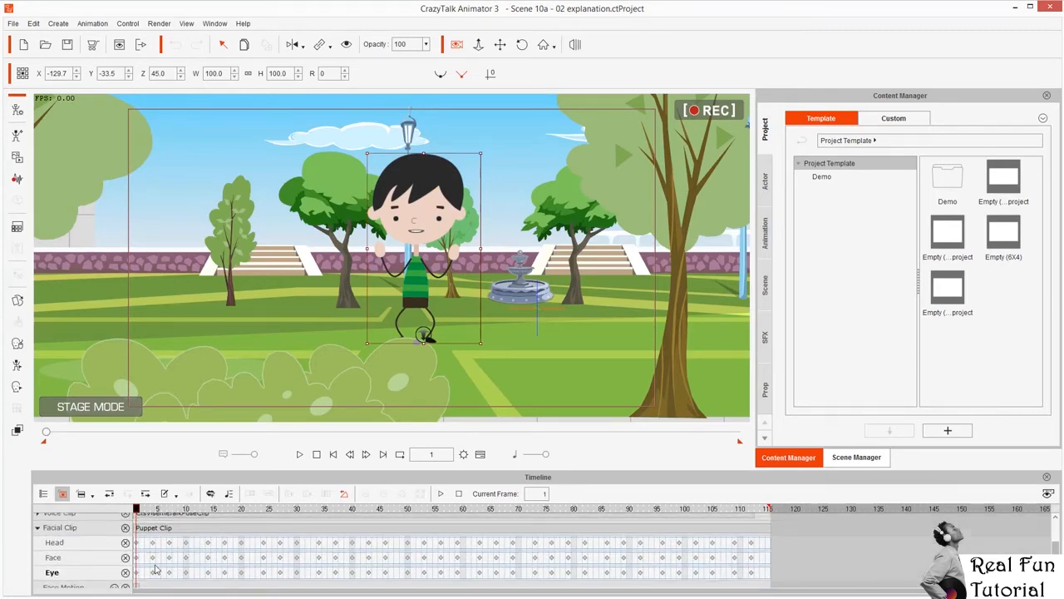
pyautogui.click(37, 550)
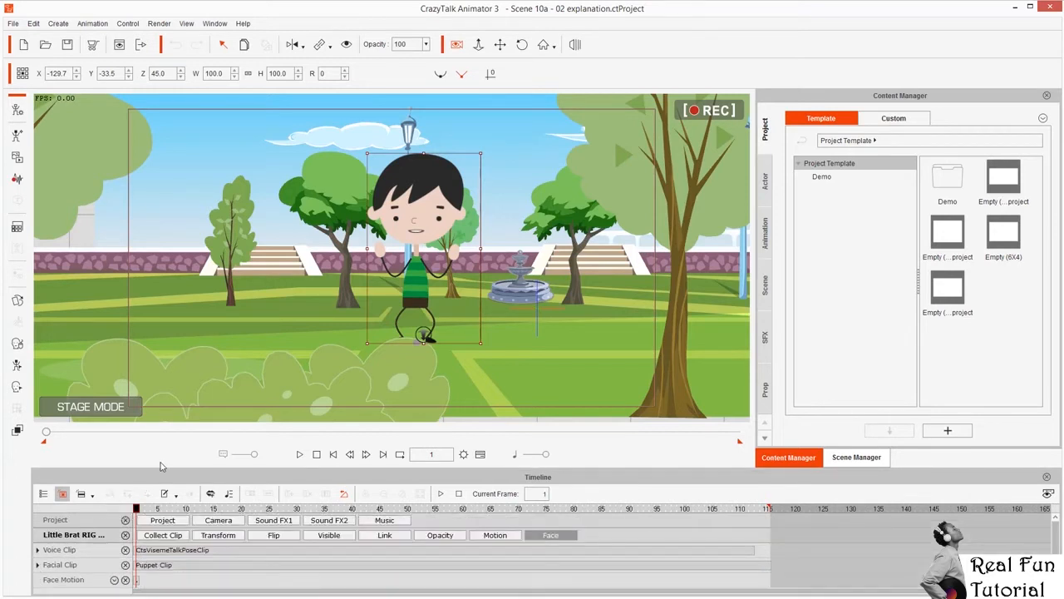
# Step: Expand the Voice Clip track and make the Timeline taller to fit the Voice and Lips rows
pyautogui.click(37, 549)
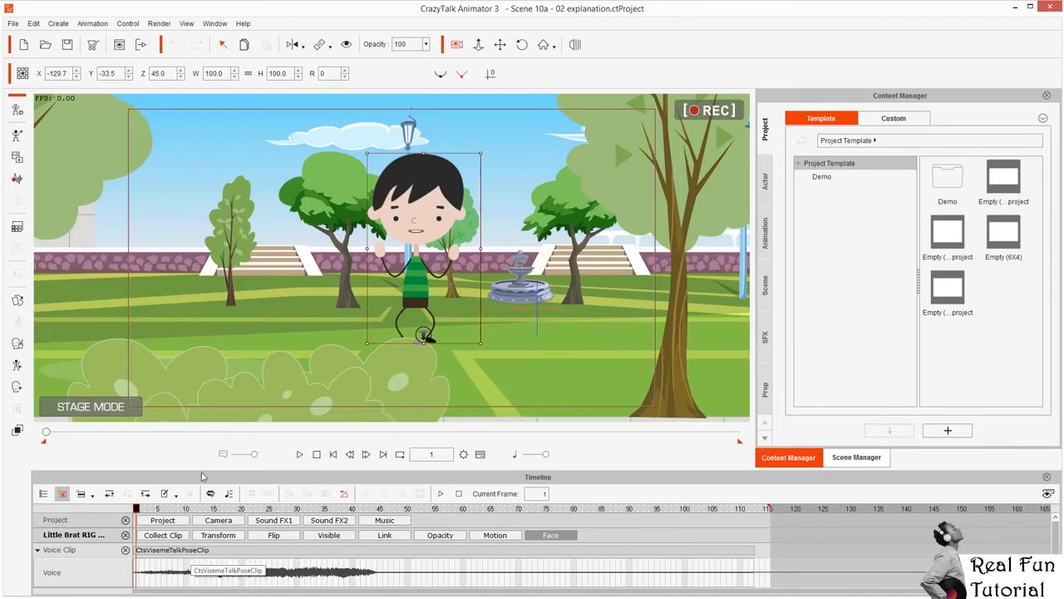
pyautogui.moveTo(201, 473); pyautogui.dragTo(203, 360)
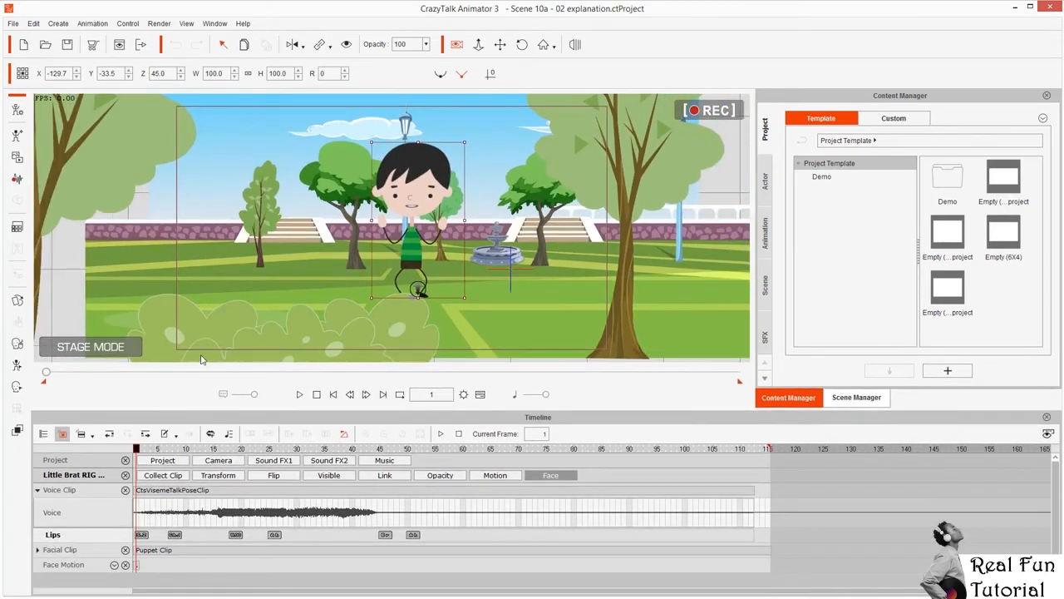
# Step: Move the playhead along the Voice waveform to frame 10
pyautogui.click(147, 515)
pyautogui.click(169, 515)
pyautogui.click(188, 518)
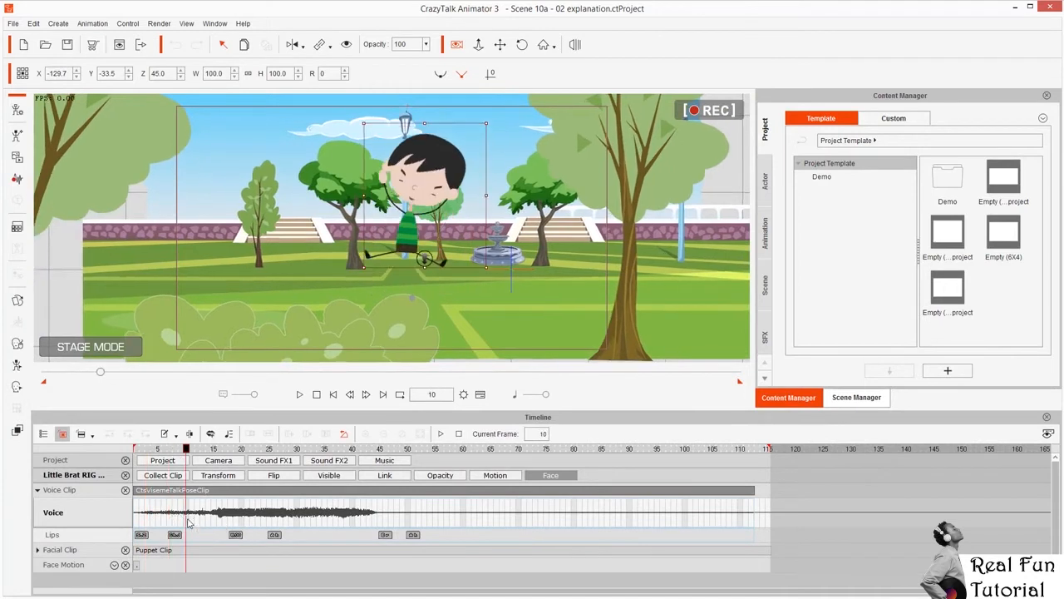
# Step: Move the playhead along the Voice waveform through frames 28 and 44 and back to frame 40 to examine the boy's mouth
pyautogui.click(224, 515)
pyautogui.click(235, 508)
pyautogui.click(285, 516)
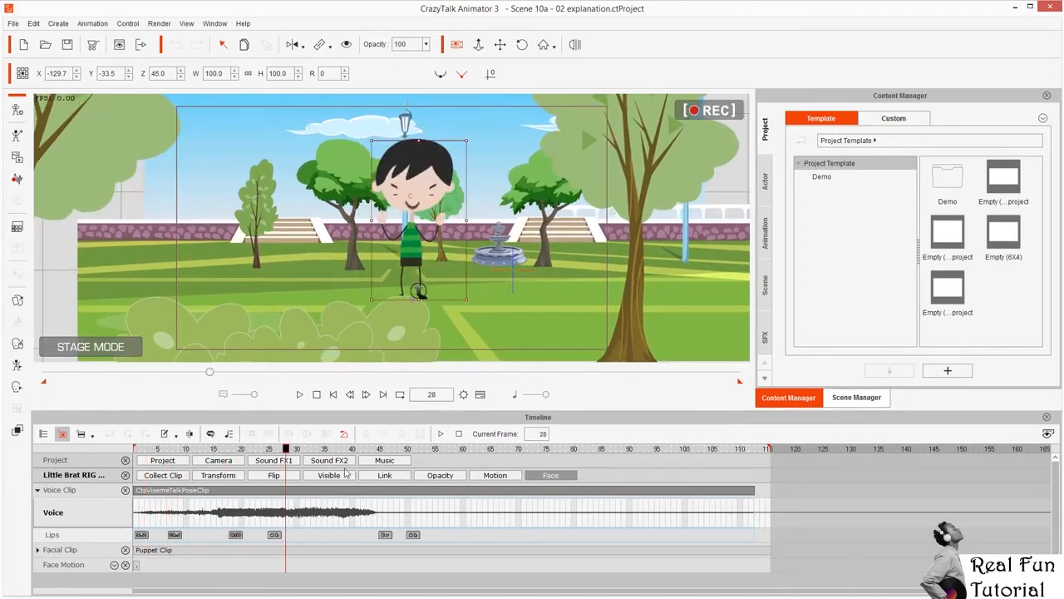
pyautogui.click(328, 516)
pyautogui.click(338, 516)
pyautogui.click(352, 515)
pyautogui.click(373, 515)
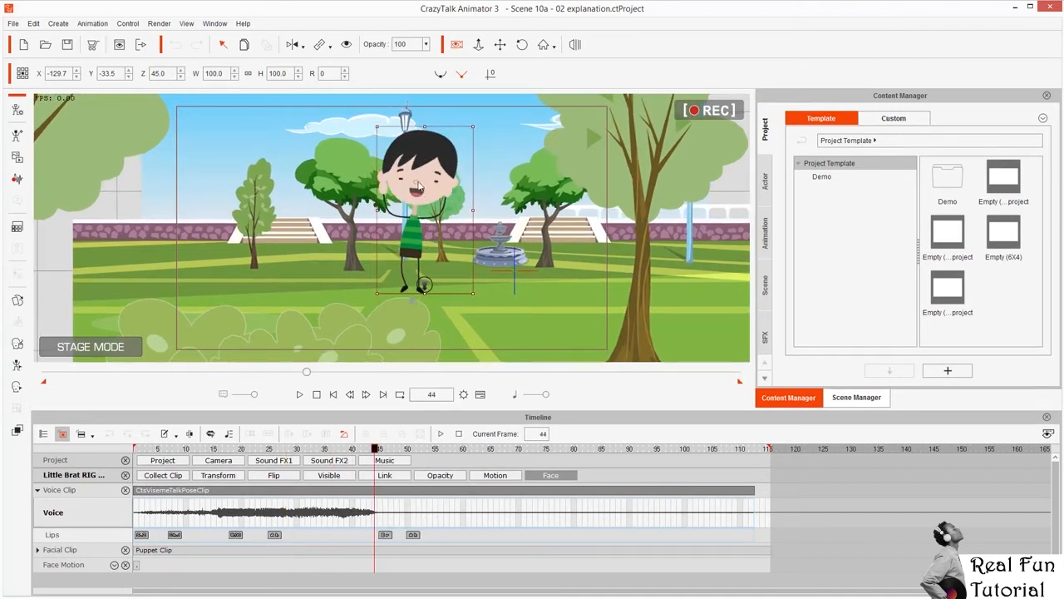
pyautogui.click(352, 516)
pyautogui.click(341, 515)
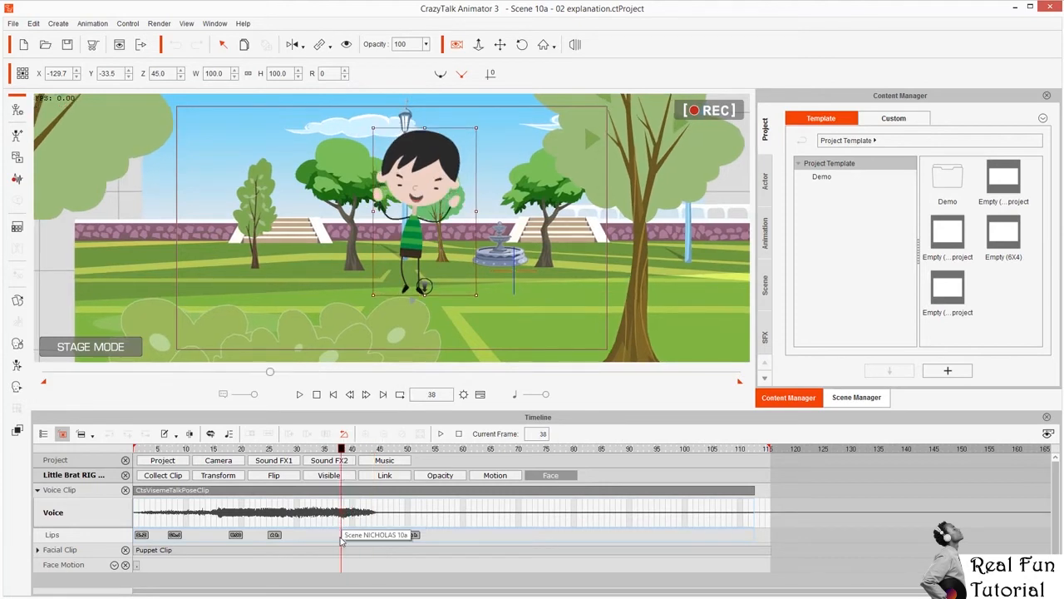
pyautogui.click(347, 513)
pyautogui.click(355, 517)
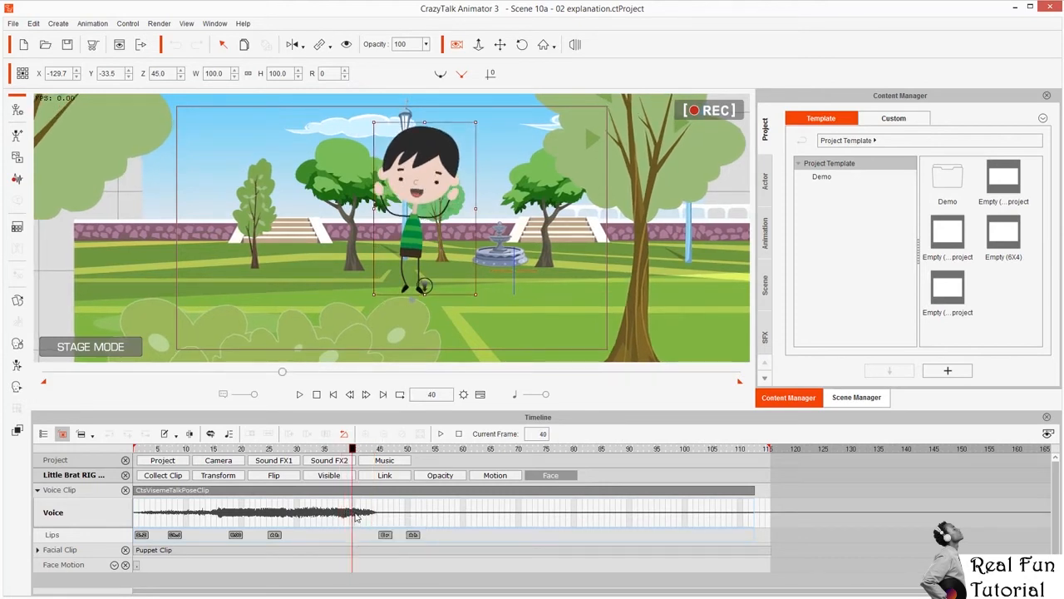
# Step: Open the Lips Editor at frame 41 of the Lips track, move it beside the boy and add a B_M_P lip key
pyautogui.doubleClick(359, 535)
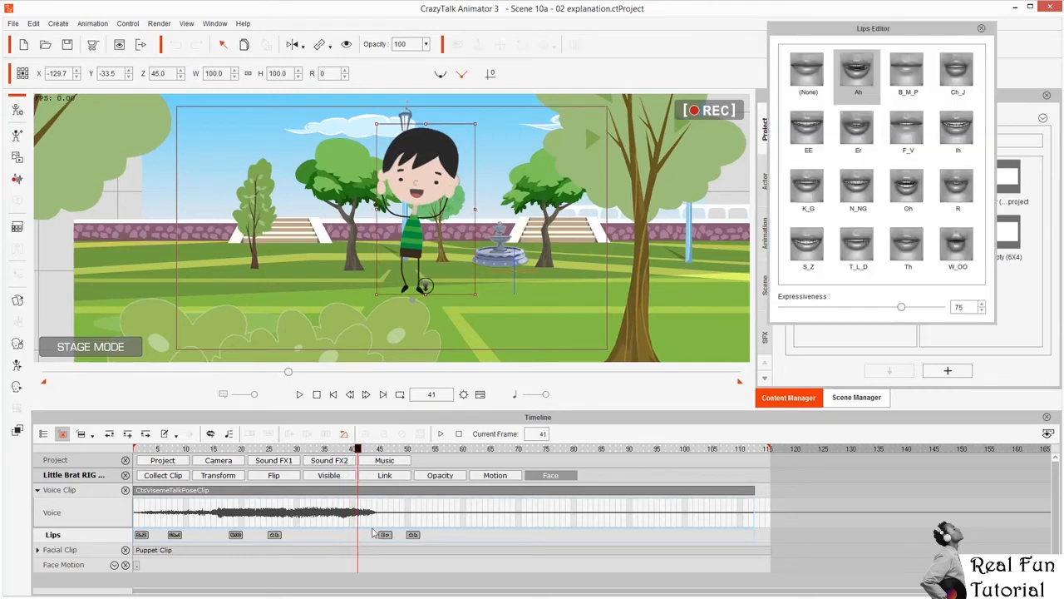
pyautogui.moveTo(864, 30); pyautogui.dragTo(698, 103)
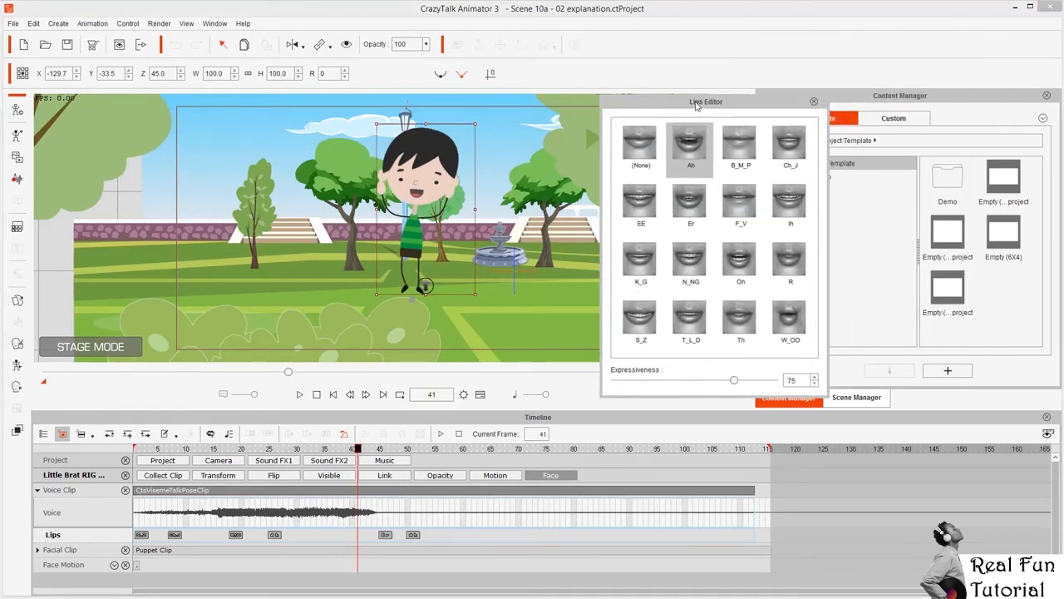
pyautogui.click(742, 149)
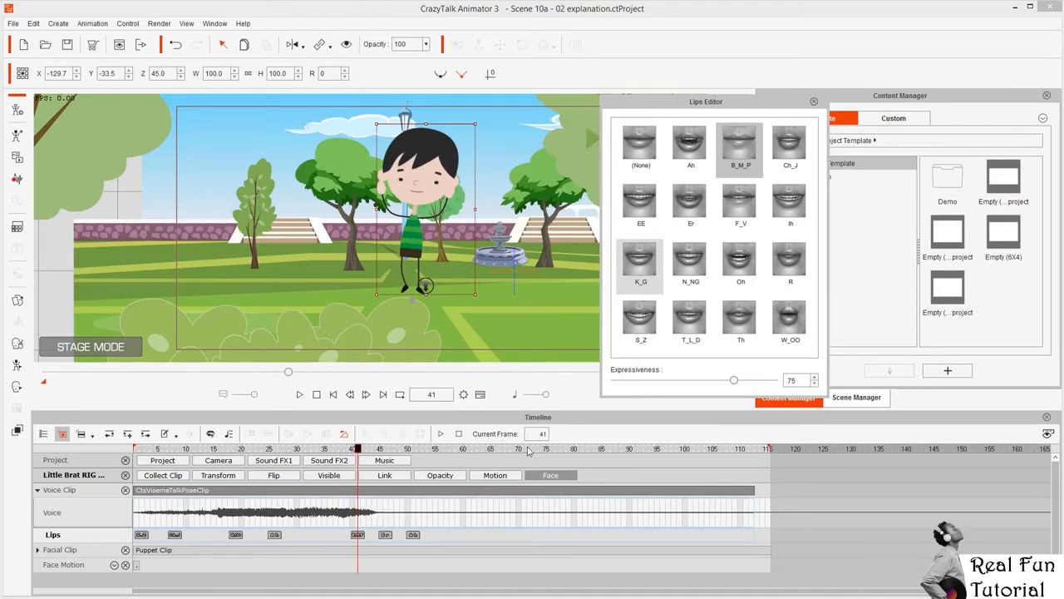
pyautogui.moveTo(555, 441)
pyautogui.mouseDown()
pyautogui.moveTo(480, 443)
pyautogui.moveTo(234, 552)
pyautogui.moveTo(540, 463)
pyautogui.moveTo(385, 459)
pyautogui.mouseUp()
pyautogui.press('Escape')
pyautogui.moveTo(459, 336)
pyautogui.mouseDown()
pyautogui.moveTo(508, 440)
pyautogui.moveTo(557, 465)
pyautogui.mouseUp()
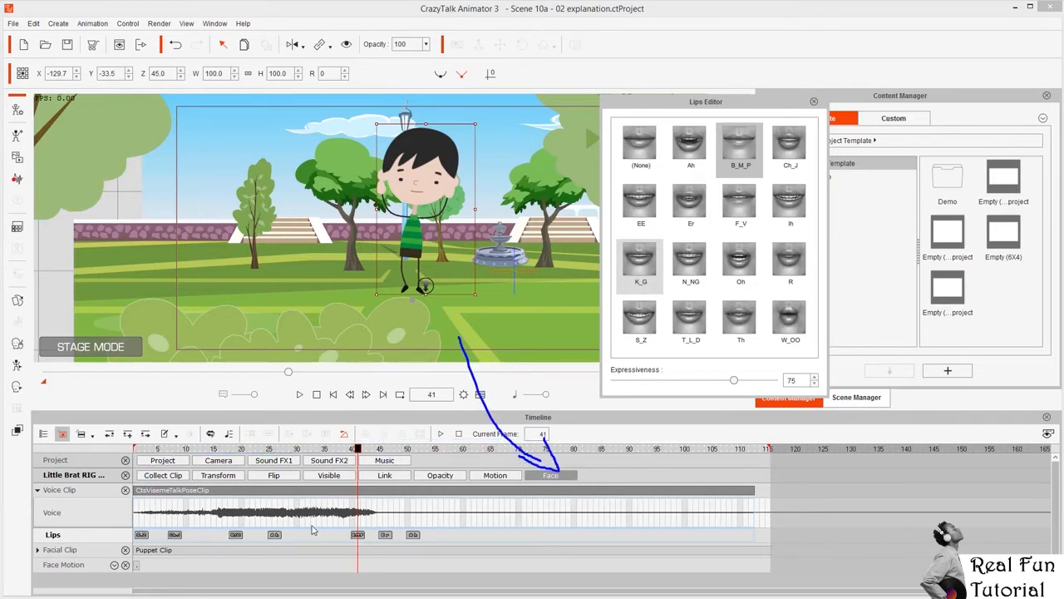
pyautogui.press('Escape')
# Step: Shift the Lips keys at about frames 26, 19 and 8 to about frames 32, 24 and 16
pyautogui.moveTo(272, 538); pyautogui.dragTo(305, 540)
pyautogui.moveTo(237, 539); pyautogui.dragTo(265, 541)
pyautogui.moveTo(173, 540); pyautogui.dragTo(218, 541)
# Step: Add a T_L_D lip key at frame 7 of the Lips track and select the key at frame 46
pyautogui.click(171, 539)
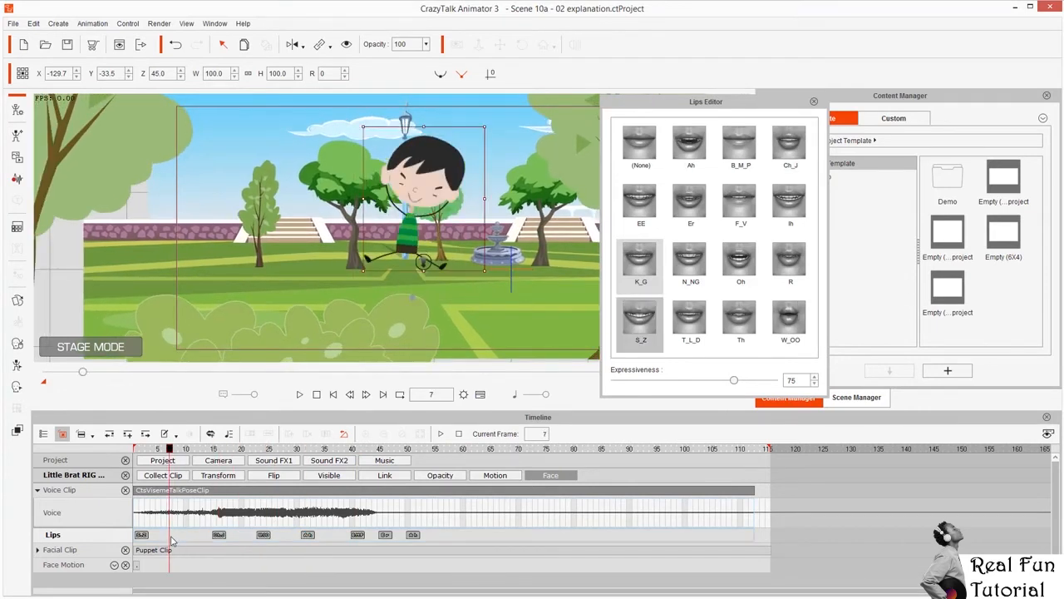
pyautogui.click(689, 320)
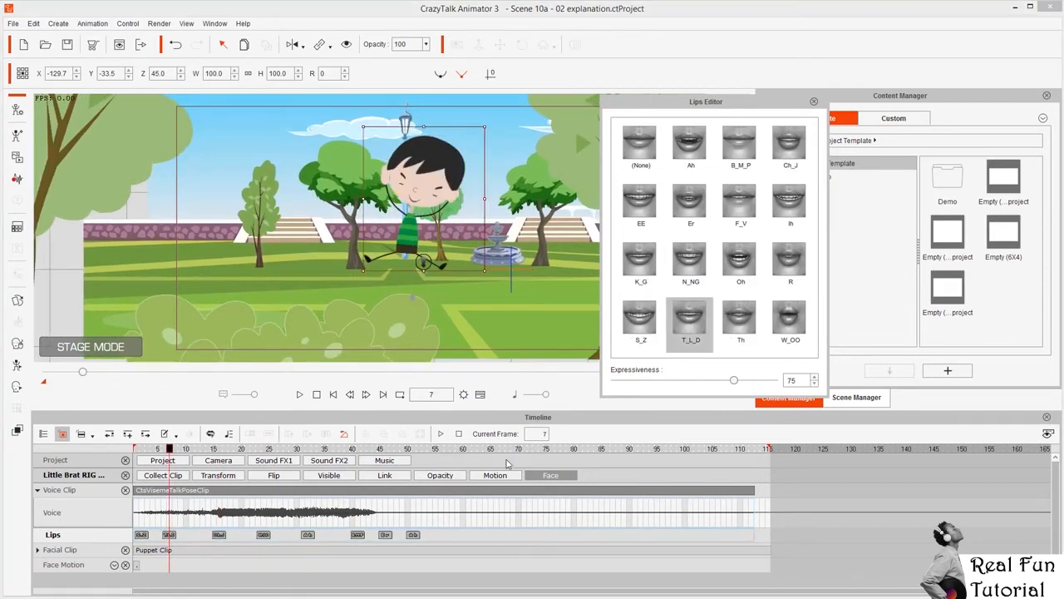
pyautogui.click(387, 535)
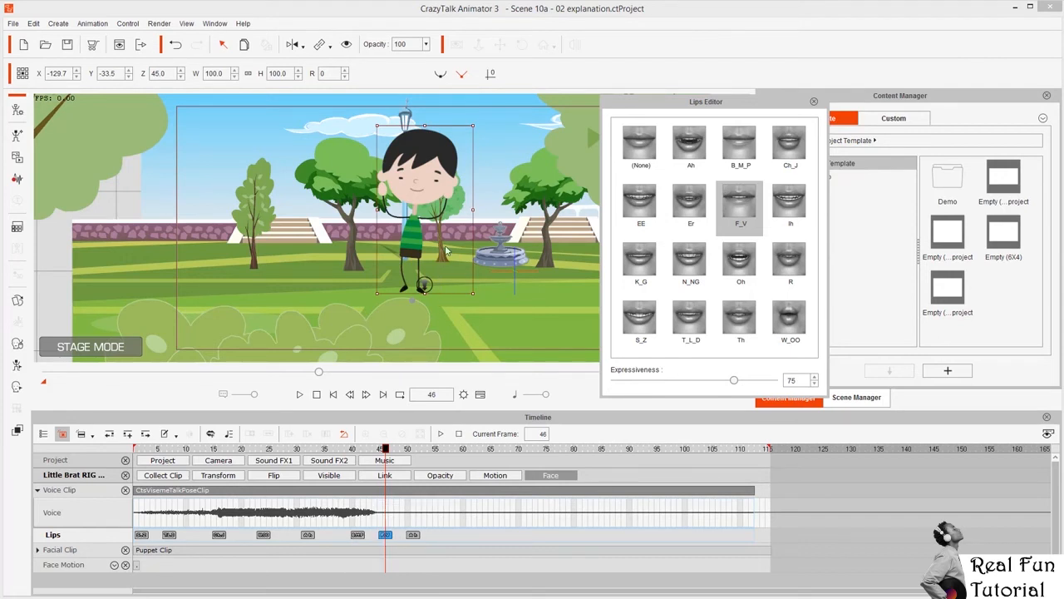
pyautogui.moveTo(460, 209)
pyautogui.mouseDown()
pyautogui.moveTo(392, 230)
pyautogui.moveTo(404, 270)
pyautogui.moveTo(456, 236)
pyautogui.mouseUp()
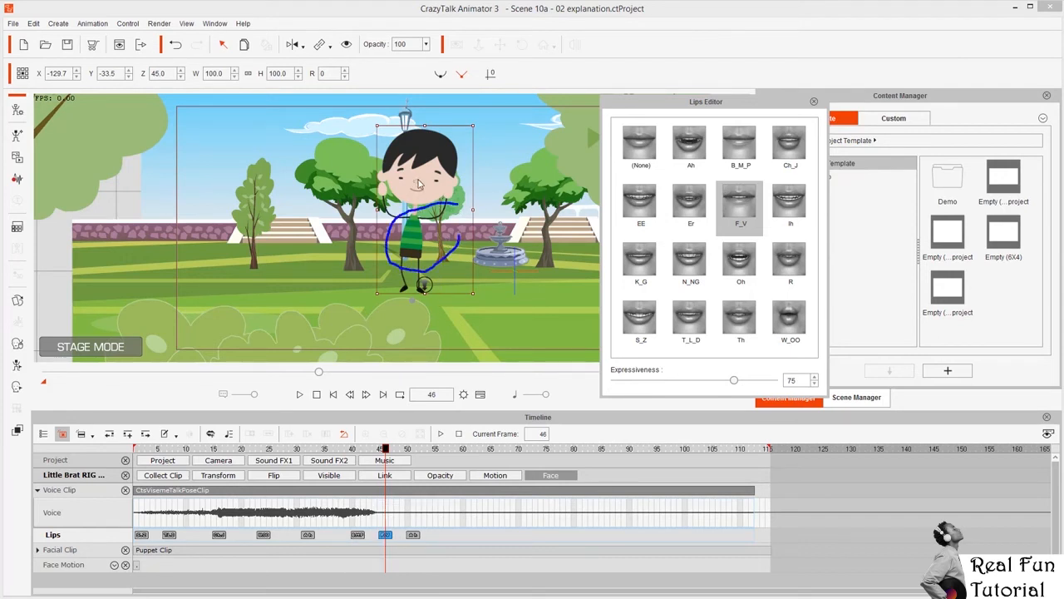
pyautogui.moveTo(426, 181)
pyautogui.mouseDown()
pyautogui.moveTo(406, 186)
pyautogui.moveTo(428, 191)
pyautogui.moveTo(497, 164)
pyautogui.moveTo(548, 108)
pyautogui.mouseUp()
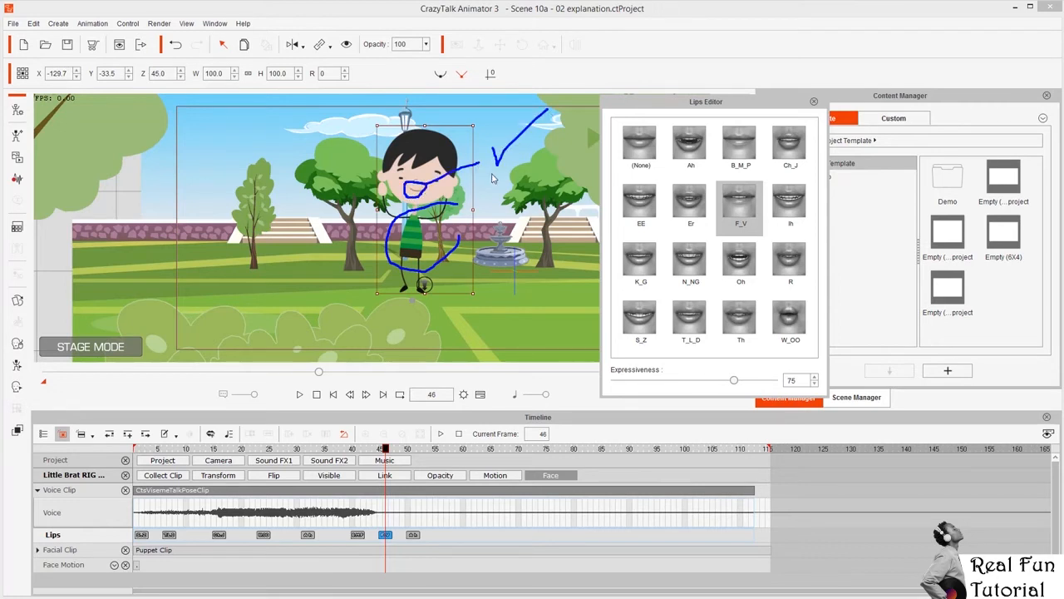
pyautogui.press('Escape')
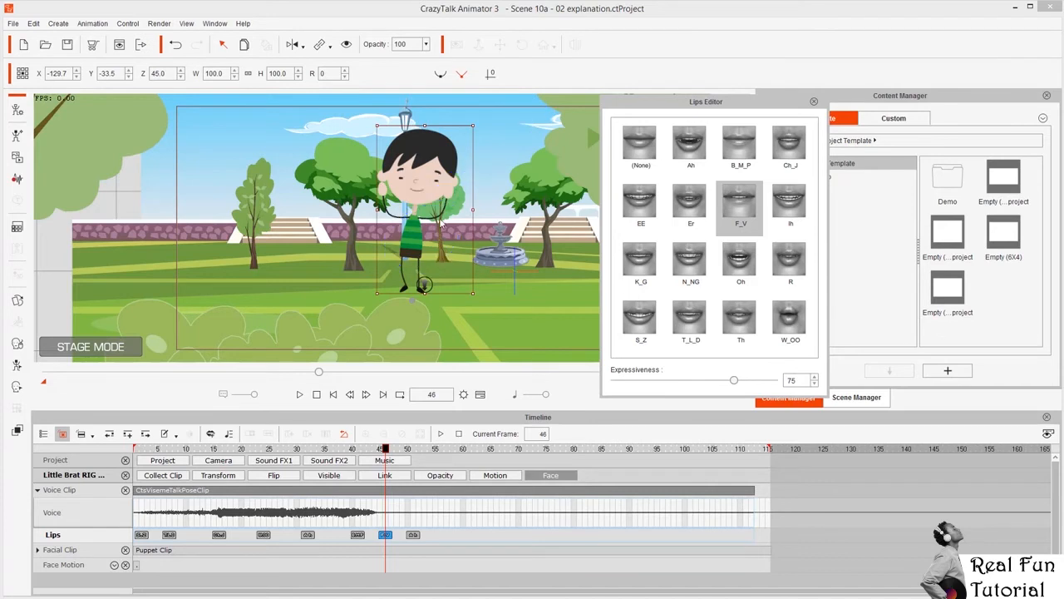
pyautogui.moveTo(453, 207)
pyautogui.mouseDown()
pyautogui.moveTo(386, 180)
pyautogui.moveTo(407, 321)
pyautogui.moveTo(485, 213)
pyautogui.moveTo(446, 188)
pyautogui.moveTo(420, 222)
pyautogui.mouseUp()
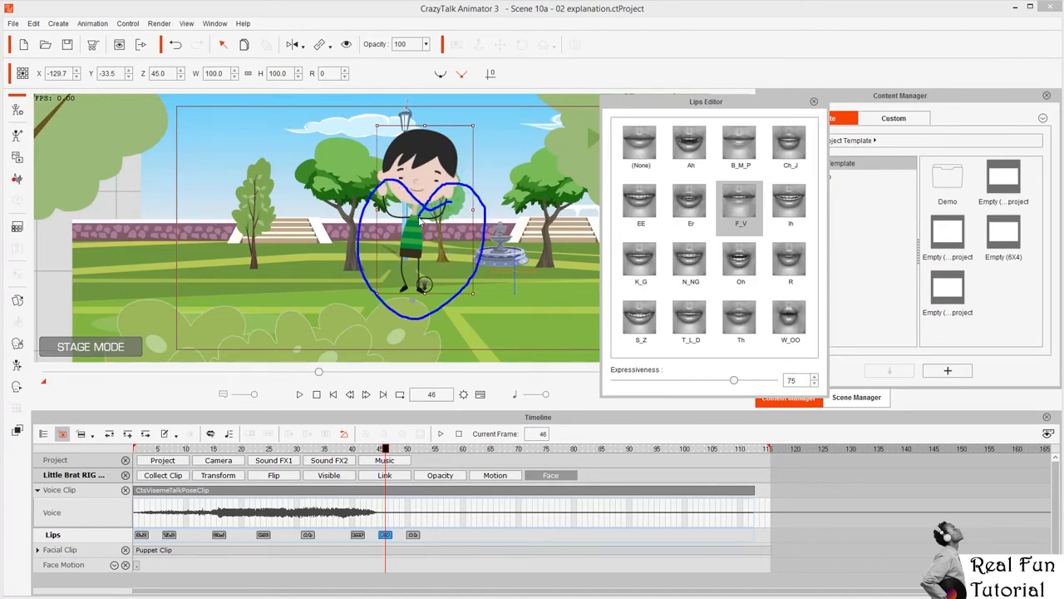
pyautogui.press('Escape')
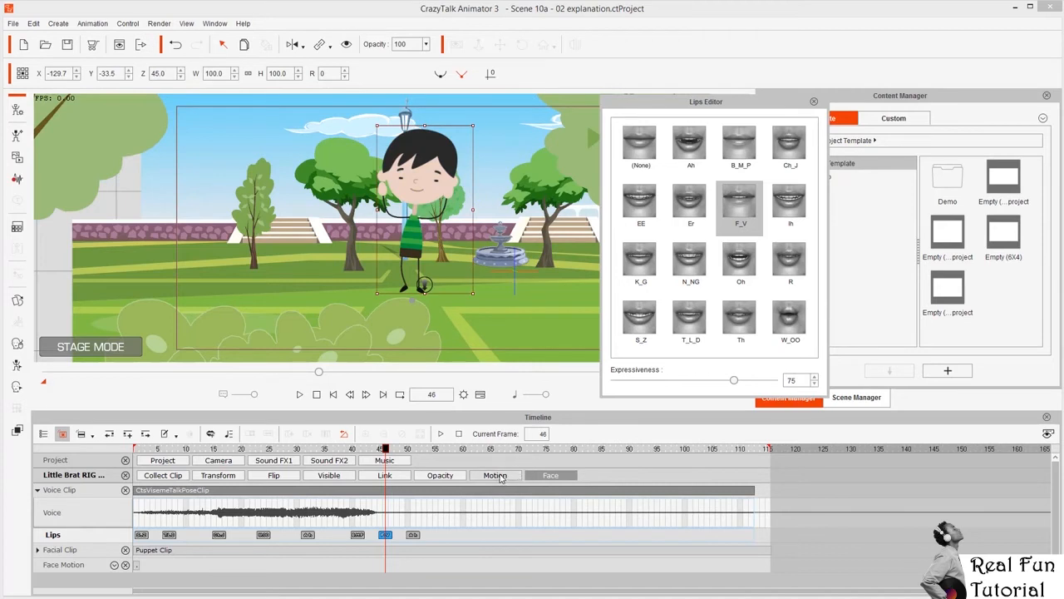
# Step: Hide the boy's Face tracks in the Timeline
pyautogui.click(552, 476)
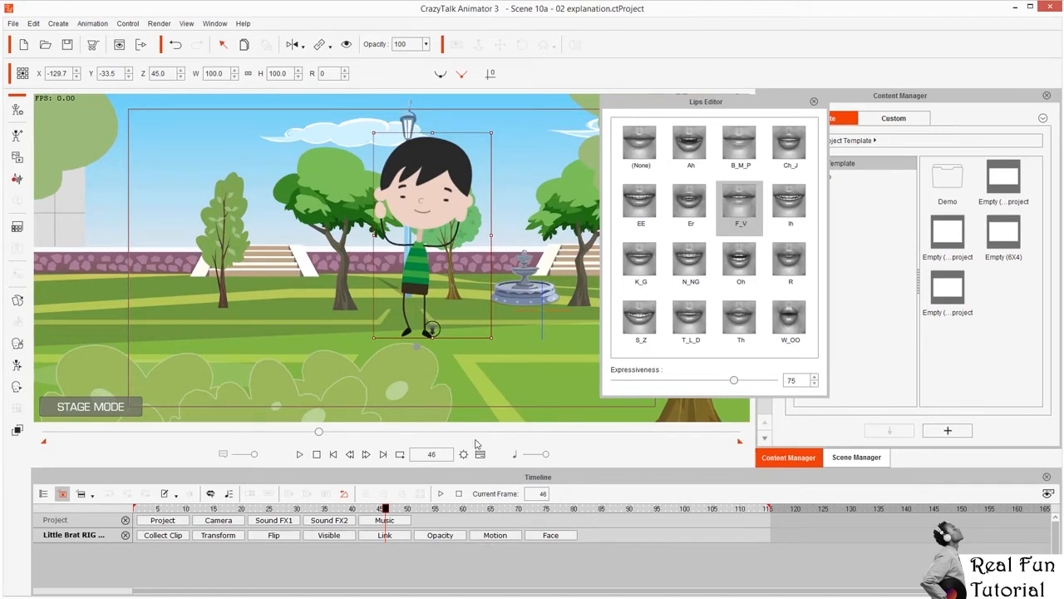
pyautogui.moveTo(475, 441)
pyautogui.mouseDown()
pyautogui.moveTo(492, 529)
pyautogui.moveTo(503, 511)
pyautogui.moveTo(492, 532)
pyautogui.moveTo(482, 517)
pyautogui.mouseUp()
pyautogui.moveTo(548, 532)
pyautogui.mouseDown()
pyautogui.moveTo(537, 371)
pyautogui.moveTo(472, 214)
pyautogui.moveTo(469, 227)
pyautogui.moveTo(373, 217)
pyautogui.moveTo(428, 237)
pyautogui.moveTo(472, 214)
pyautogui.moveTo(421, 151)
pyautogui.moveTo(423, 239)
pyautogui.mouseUp()
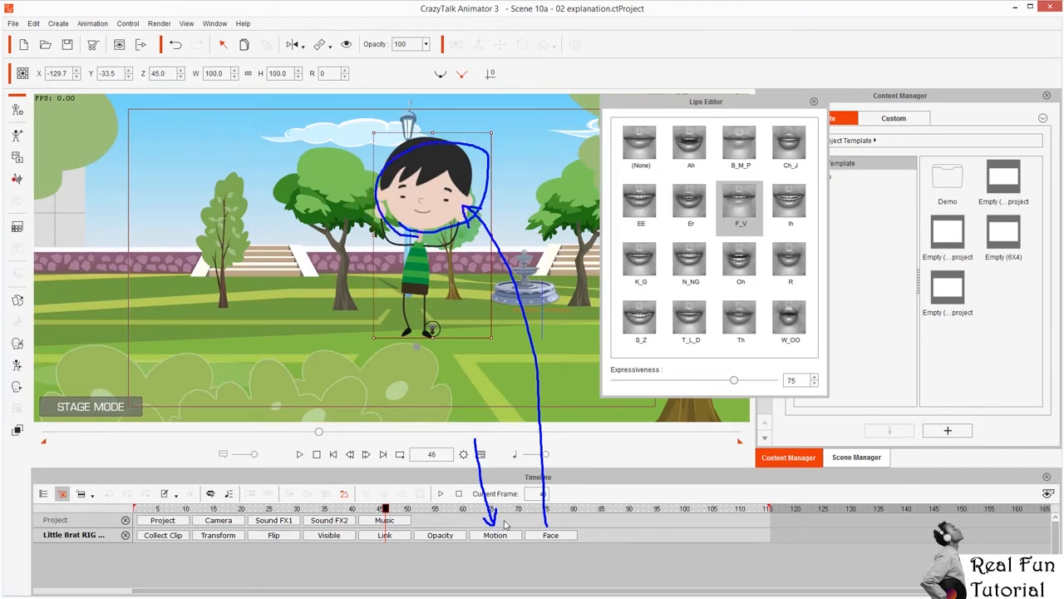
pyautogui.moveTo(480, 456); pyautogui.dragTo(451, 365)
pyautogui.moveTo(428, 240)
pyautogui.mouseDown()
pyautogui.moveTo(401, 356)
pyautogui.moveTo(465, 353)
pyautogui.moveTo(459, 265)
pyautogui.moveTo(433, 243)
pyautogui.mouseUp()
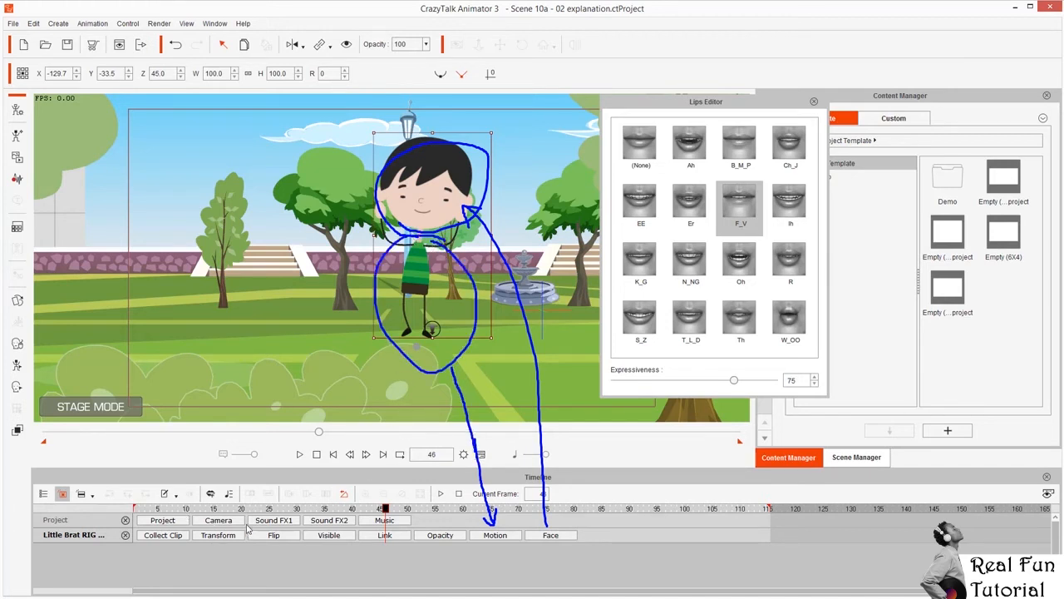
pyautogui.moveTo(247, 527)
pyautogui.mouseDown()
pyautogui.moveTo(216, 516)
pyautogui.moveTo(194, 537)
pyautogui.moveTo(219, 556)
pyautogui.moveTo(239, 541)
pyautogui.moveTo(222, 521)
pyautogui.moveTo(221, 484)
pyautogui.moveTo(237, 387)
pyautogui.moveTo(319, 288)
pyautogui.moveTo(319, 314)
pyautogui.mouseUp()
pyautogui.moveTo(357, 108)
pyautogui.mouseDown()
pyautogui.moveTo(349, 357)
pyautogui.moveTo(489, 363)
pyautogui.moveTo(512, 347)
pyautogui.moveTo(539, 232)
pyautogui.moveTo(529, 128)
pyautogui.moveTo(337, 125)
pyautogui.moveTo(415, 212)
pyautogui.moveTo(265, 146)
pyautogui.moveTo(222, 173)
pyautogui.mouseUp()
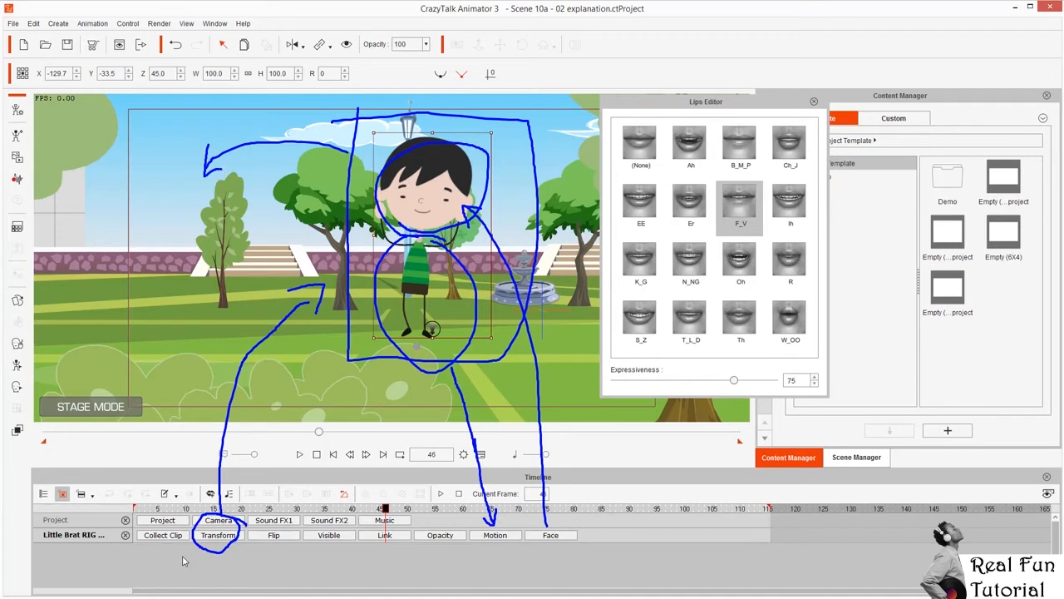
pyautogui.press('Escape')
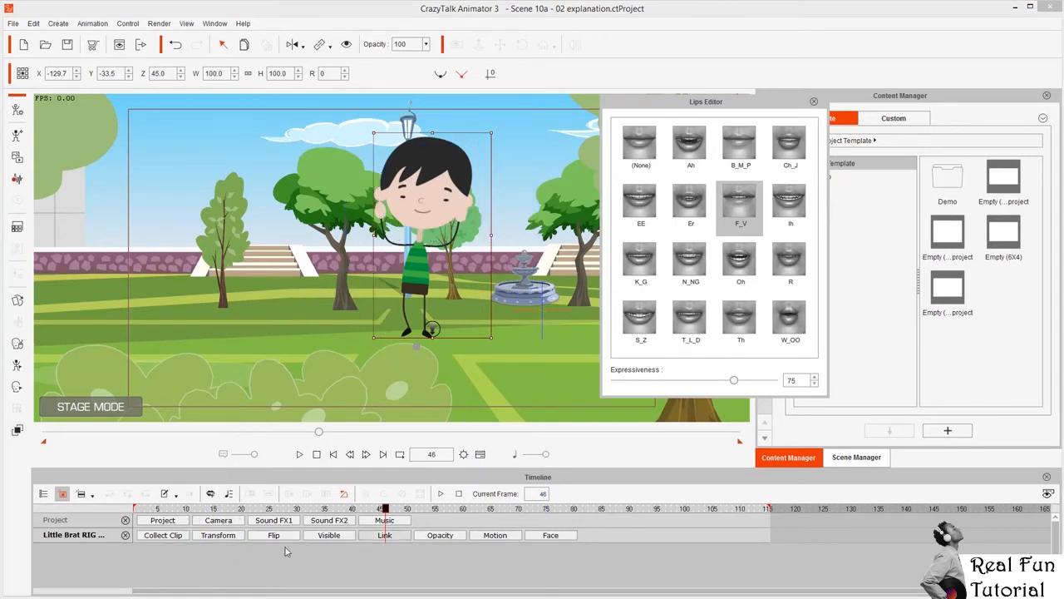
pyautogui.moveTo(231, 532)
pyautogui.mouseDown()
pyautogui.moveTo(254, 451)
pyautogui.moveTo(331, 346)
pyautogui.mouseUp()
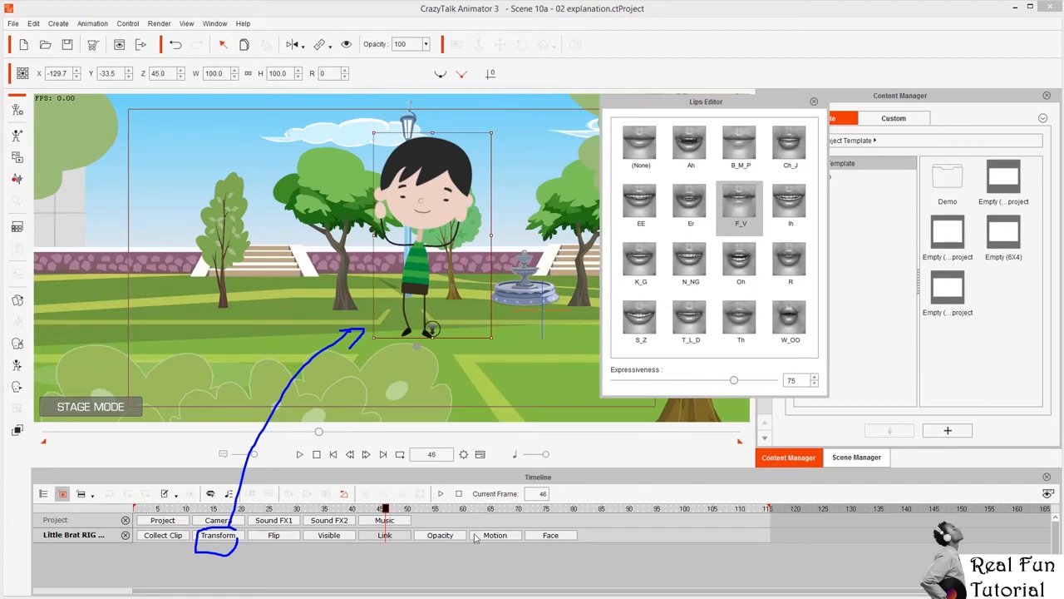
pyautogui.moveTo(502, 525)
pyautogui.mouseDown()
pyautogui.moveTo(477, 526)
pyautogui.moveTo(485, 547)
pyautogui.moveTo(519, 526)
pyautogui.moveTo(495, 508)
pyautogui.moveTo(468, 324)
pyautogui.moveTo(435, 344)
pyautogui.moveTo(469, 253)
pyautogui.moveTo(381, 197)
pyautogui.moveTo(385, 301)
pyautogui.moveTo(524, 546)
pyautogui.moveTo(567, 554)
pyautogui.moveTo(538, 355)
pyautogui.moveTo(478, 218)
pyautogui.moveTo(492, 215)
pyautogui.moveTo(472, 212)
pyautogui.moveTo(478, 231)
pyautogui.moveTo(466, 187)
pyautogui.moveTo(435, 153)
pyautogui.moveTo(395, 206)
pyautogui.moveTo(438, 247)
pyautogui.moveTo(462, 153)
pyautogui.mouseUp()
pyautogui.press('Escape')
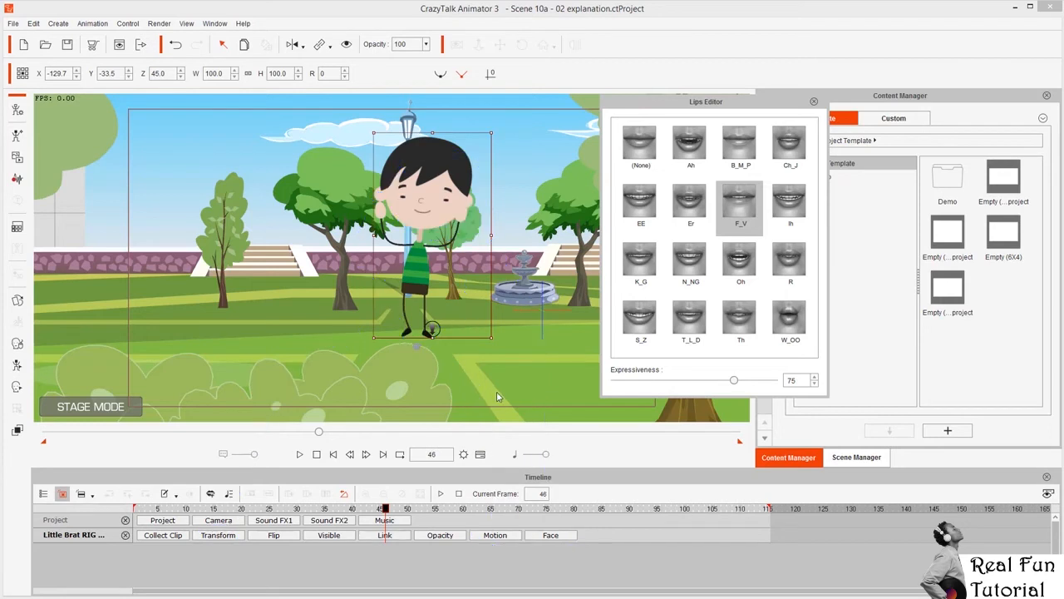
# Step: Show the boy's Motion track, delete its F_Normal, F_Excited and F_Yay clips, and close the Lips Editor
pyautogui.click(497, 536)
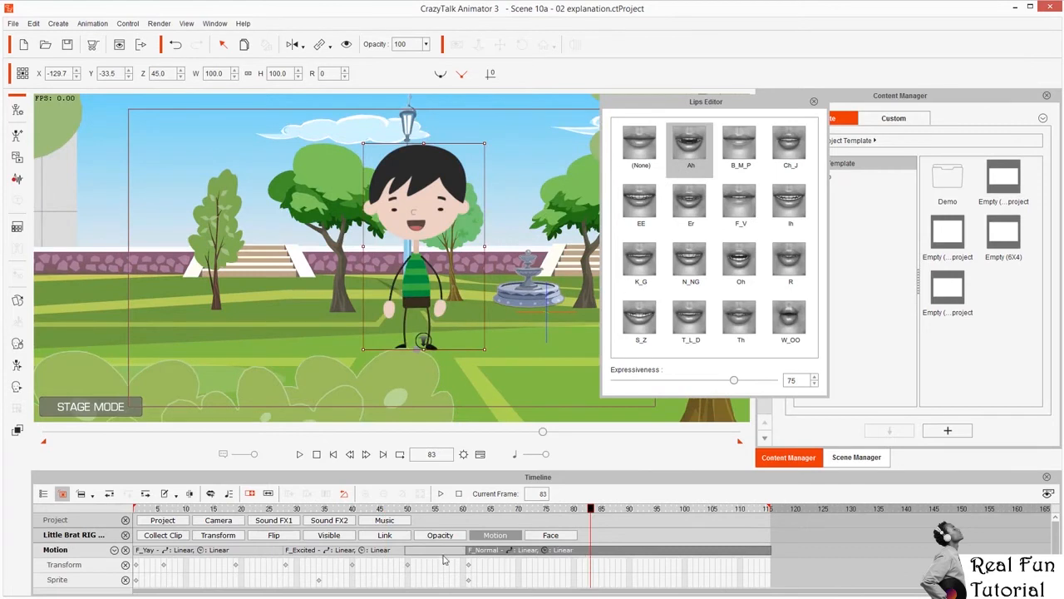
pyautogui.press('Delete')
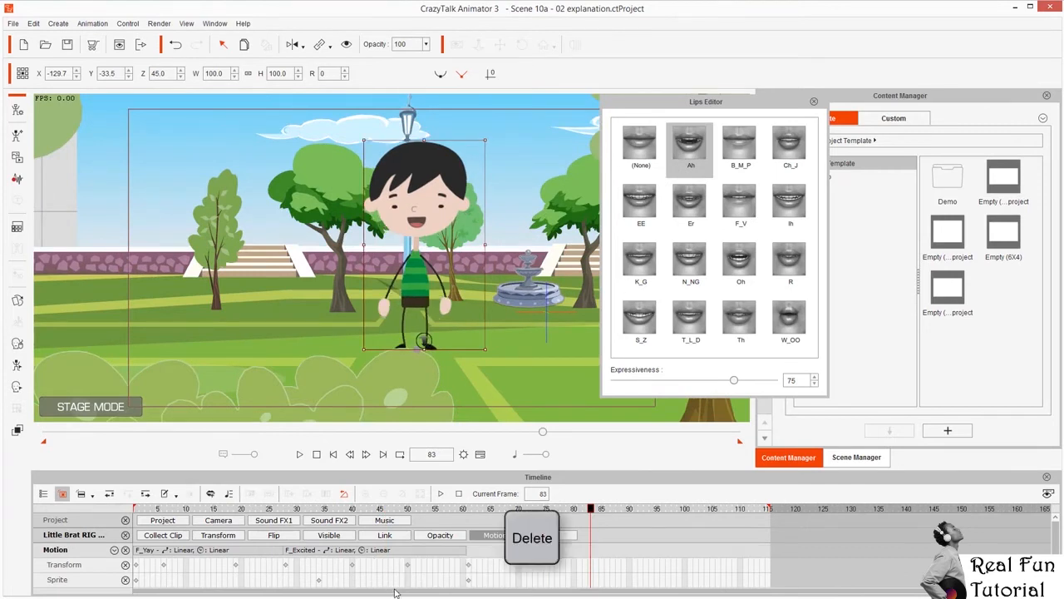
pyautogui.click(241, 549)
pyautogui.press('Delete')
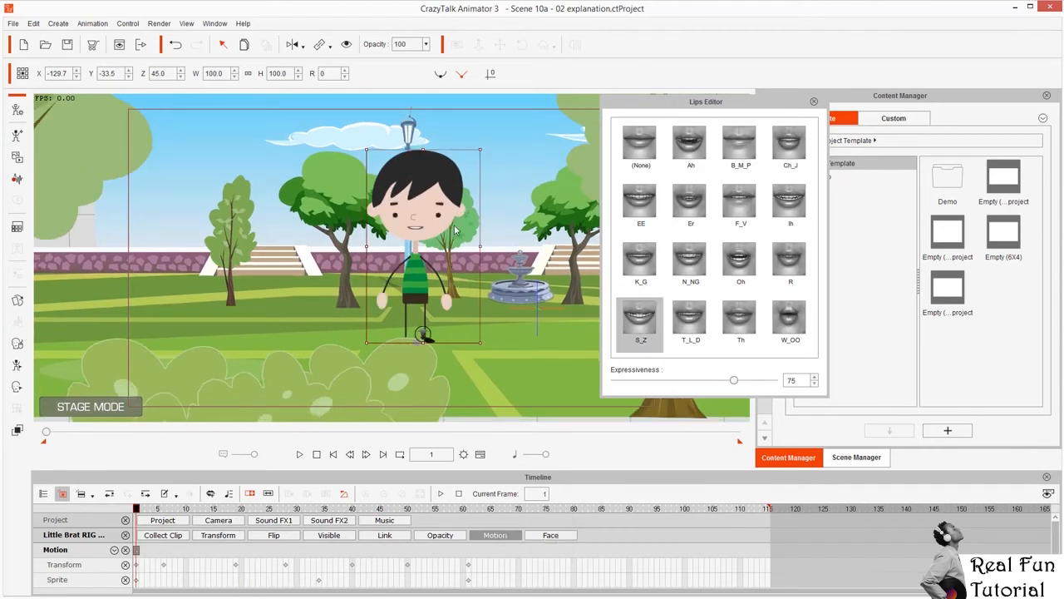
pyautogui.click(814, 104)
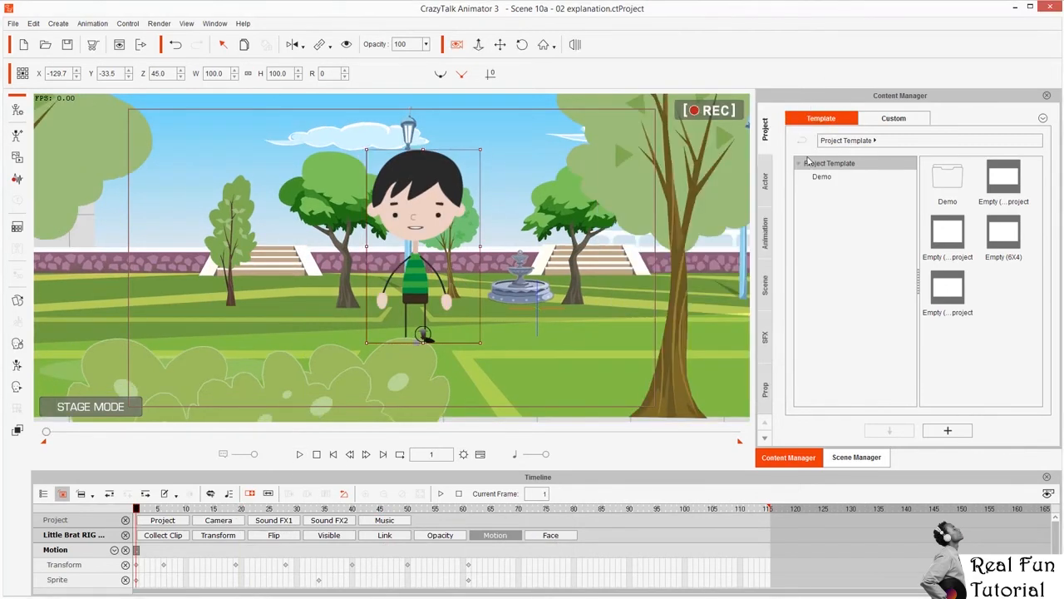
# Step: Browse the animation templates to the Move folder under Motion, 1_G3 Human, Elastic Folks_Front
pyautogui.click(766, 233)
pyautogui.click(821, 176)
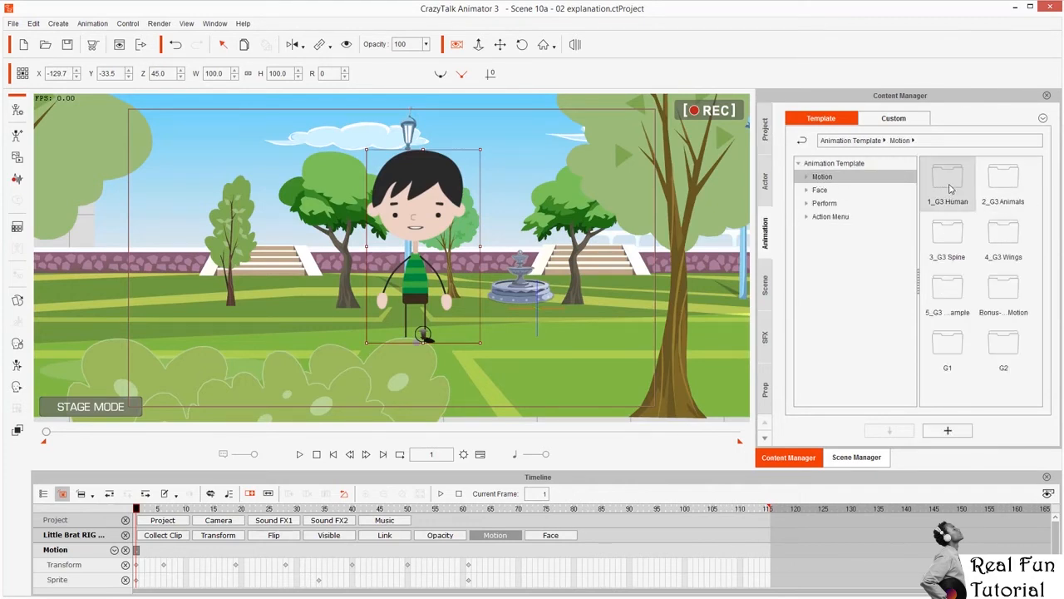
pyautogui.doubleClick(950, 189)
pyautogui.doubleClick(1003, 198)
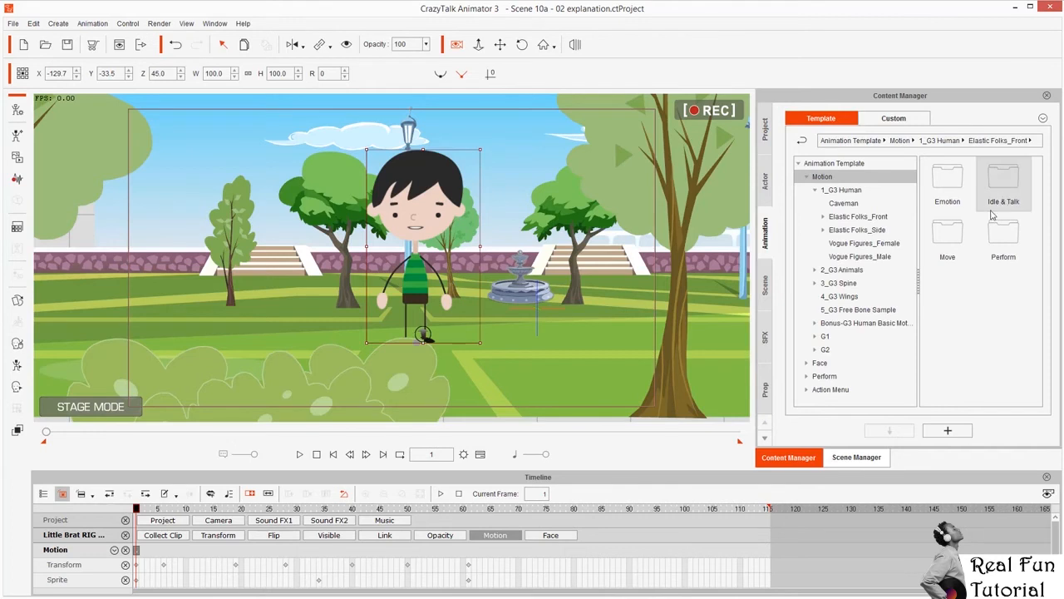
pyautogui.doubleClick(953, 236)
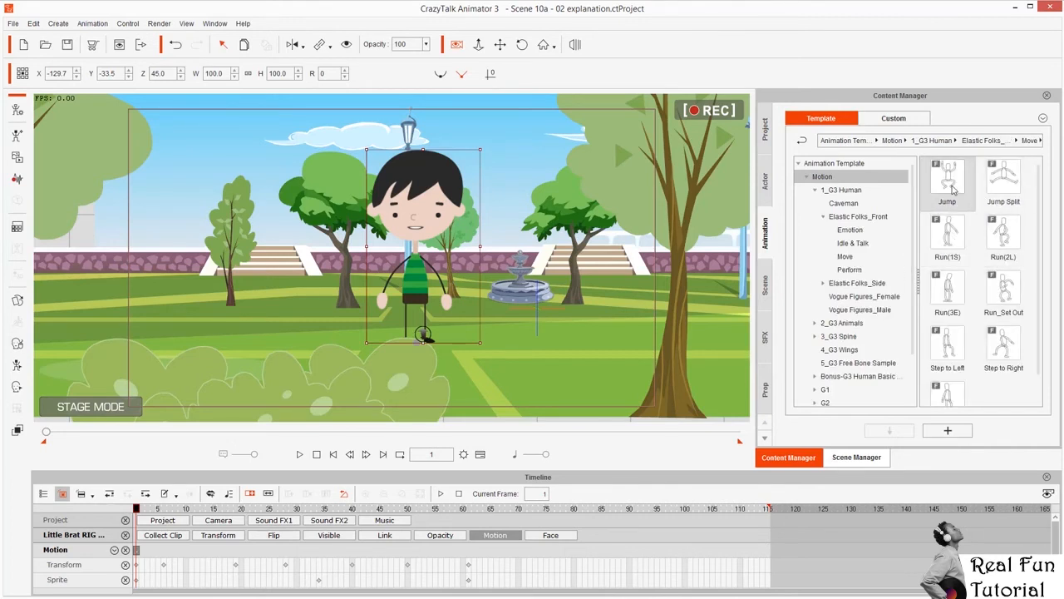
# Step: Apply the Jump motion twice and Jump Split once, one after another, to the boy, and return the playhead to frame 1
pyautogui.doubleClick(954, 190)
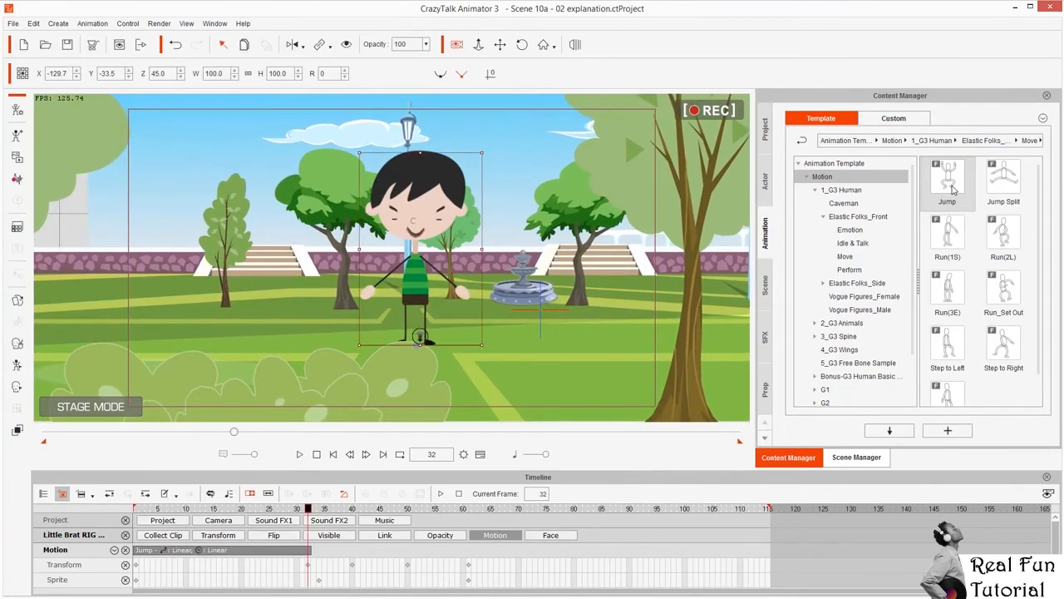
pyautogui.doubleClick(954, 190)
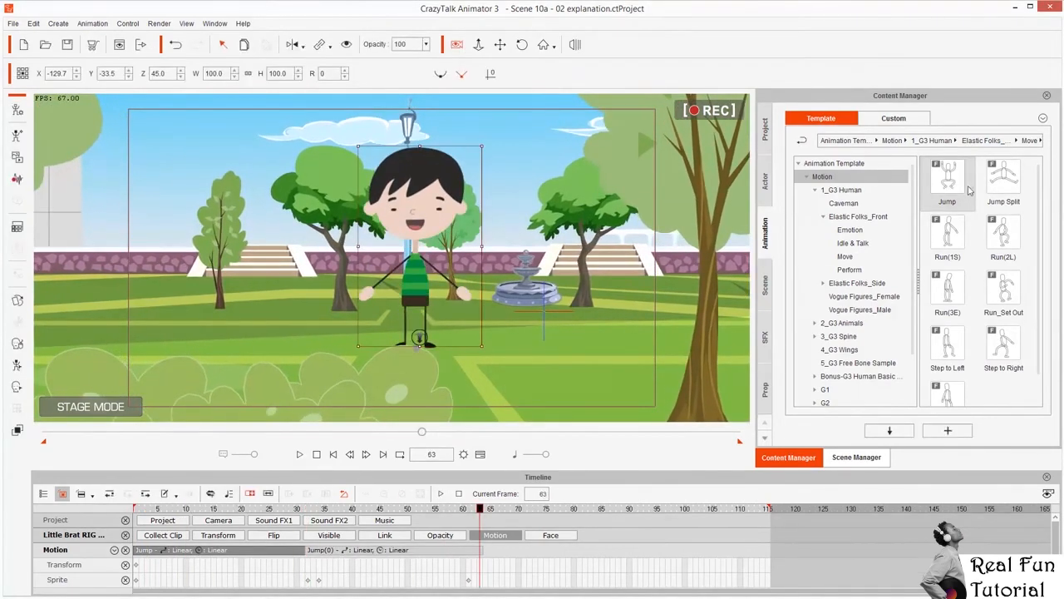
pyautogui.doubleClick(1009, 193)
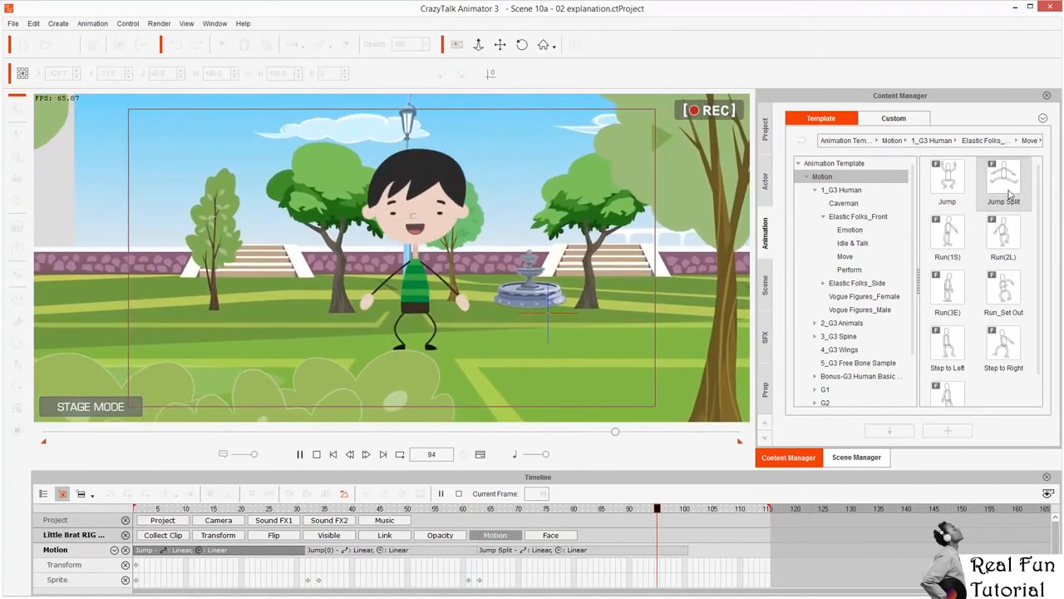
pyautogui.click(664, 509)
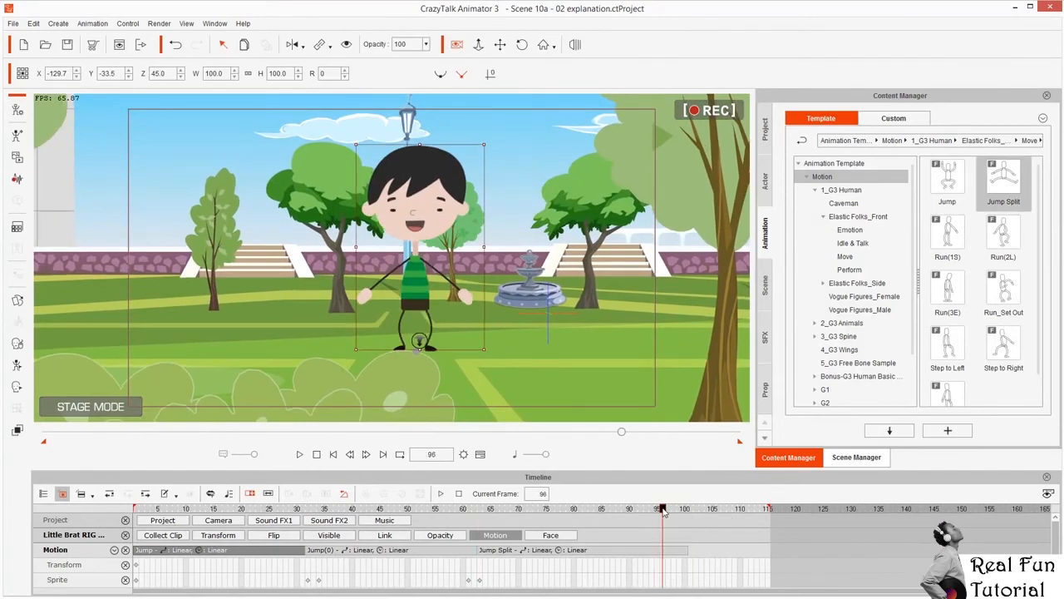
pyautogui.press('Home')
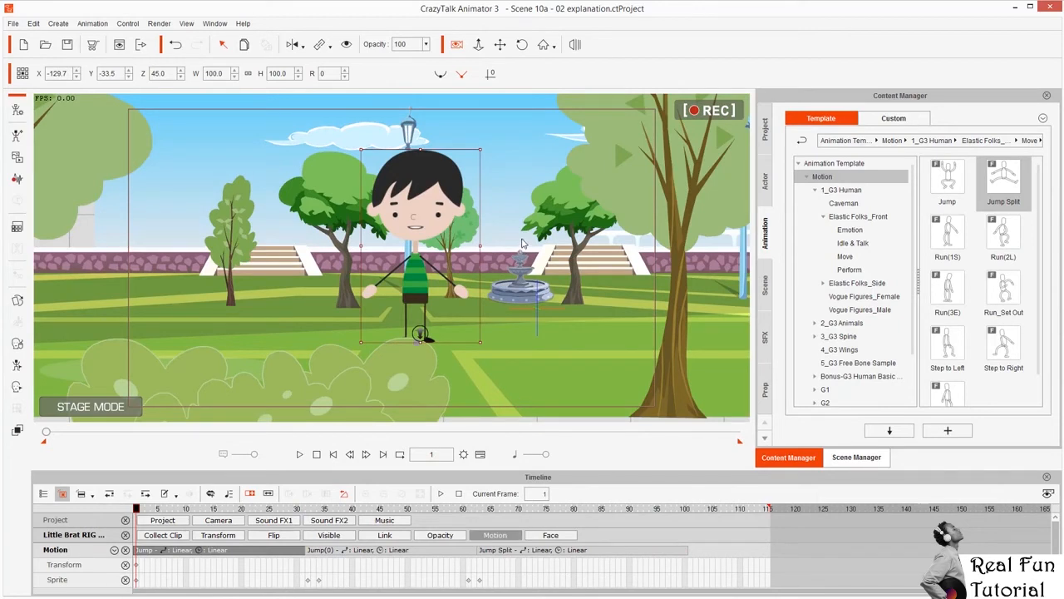
pyautogui.moveTo(524, 189)
pyautogui.mouseDown()
pyautogui.moveTo(503, 513)
pyautogui.moveTo(534, 468)
pyautogui.moveTo(515, 527)
pyautogui.moveTo(503, 527)
pyautogui.moveTo(495, 485)
pyautogui.moveTo(490, 534)
pyautogui.mouseUp()
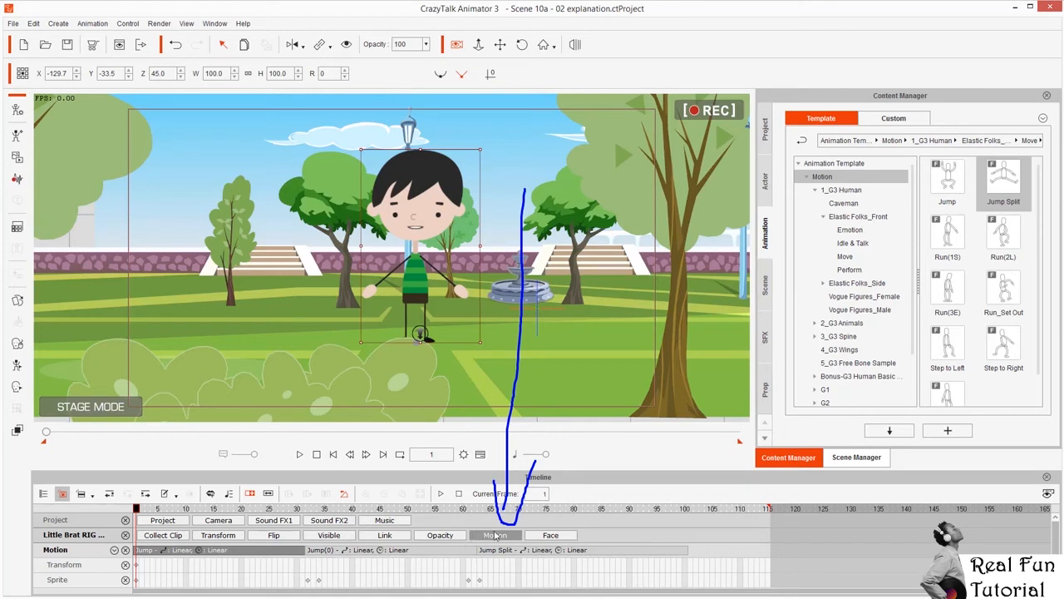
pyautogui.moveTo(497, 530)
pyautogui.mouseDown()
pyautogui.moveTo(443, 352)
pyautogui.moveTo(463, 380)
pyautogui.moveTo(439, 341)
pyautogui.moveTo(436, 360)
pyautogui.moveTo(408, 338)
pyautogui.moveTo(479, 331)
pyautogui.moveTo(477, 282)
pyautogui.moveTo(457, 257)
pyautogui.moveTo(395, 239)
pyautogui.moveTo(356, 266)
pyautogui.moveTo(346, 330)
pyautogui.moveTo(410, 343)
pyautogui.mouseUp()
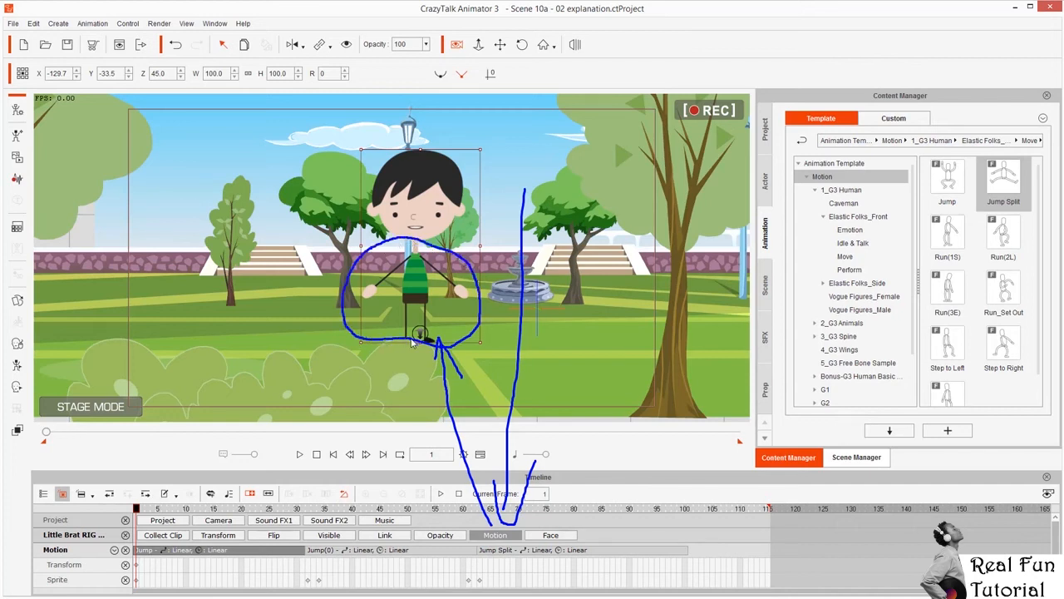
pyautogui.moveTo(419, 185)
pyautogui.mouseDown()
pyautogui.moveTo(385, 199)
pyautogui.moveTo(435, 227)
pyautogui.mouseUp()
pyautogui.moveTo(360, 144)
pyautogui.mouseDown()
pyautogui.moveTo(362, 334)
pyautogui.moveTo(426, 341)
pyautogui.moveTo(489, 259)
pyautogui.moveTo(487, 152)
pyautogui.moveTo(377, 154)
pyautogui.mouseUp()
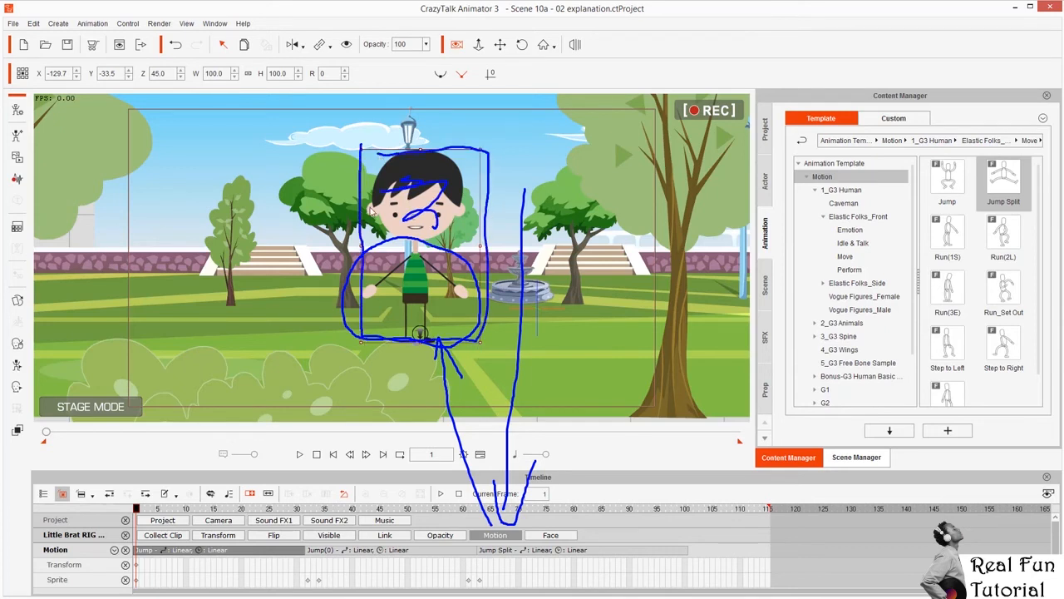
pyautogui.moveTo(428, 248)
pyautogui.mouseDown()
pyautogui.moveTo(401, 247)
pyautogui.moveTo(366, 289)
pyautogui.moveTo(376, 350)
pyautogui.moveTo(471, 340)
pyautogui.moveTo(482, 244)
pyautogui.moveTo(399, 244)
pyautogui.moveTo(359, 264)
pyautogui.mouseUp()
pyautogui.press('Escape')
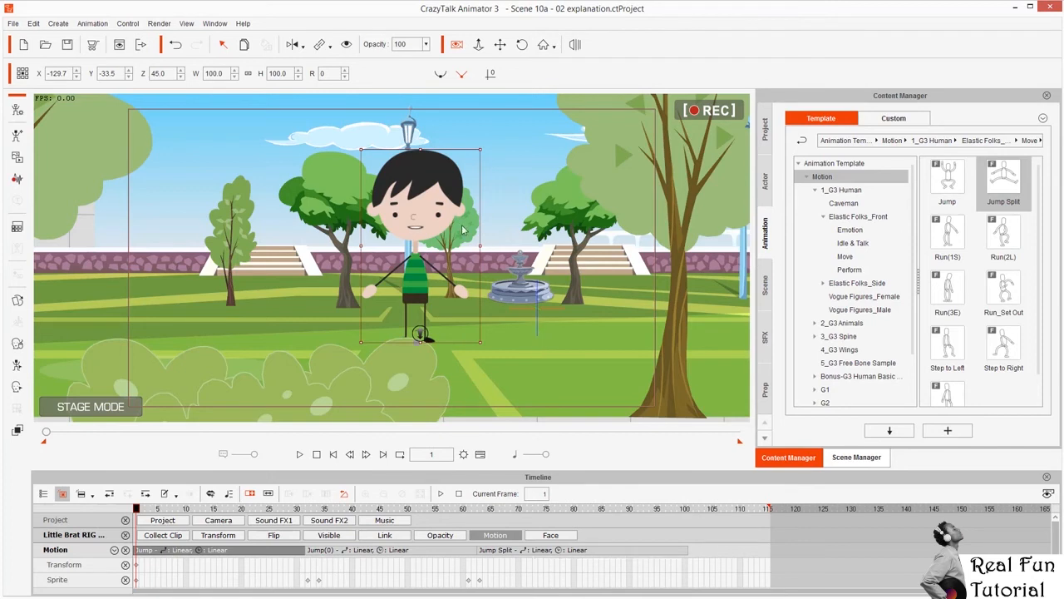
pyautogui.moveTo(325, 548)
pyautogui.mouseDown()
pyautogui.moveTo(356, 581)
pyautogui.moveTo(565, 274)
pyautogui.mouseUp()
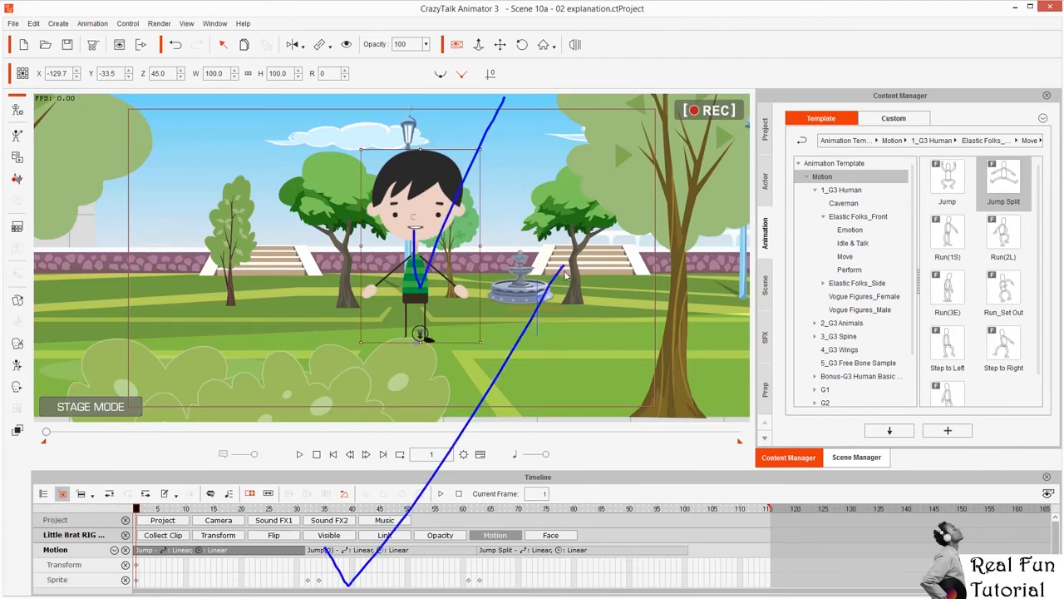
pyautogui.moveTo(759, 93)
pyautogui.mouseDown()
pyautogui.moveTo(787, 429)
pyautogui.moveTo(910, 454)
pyautogui.moveTo(1027, 437)
pyautogui.moveTo(1045, 363)
pyautogui.moveTo(1017, 113)
pyautogui.moveTo(769, 103)
pyautogui.mouseUp()
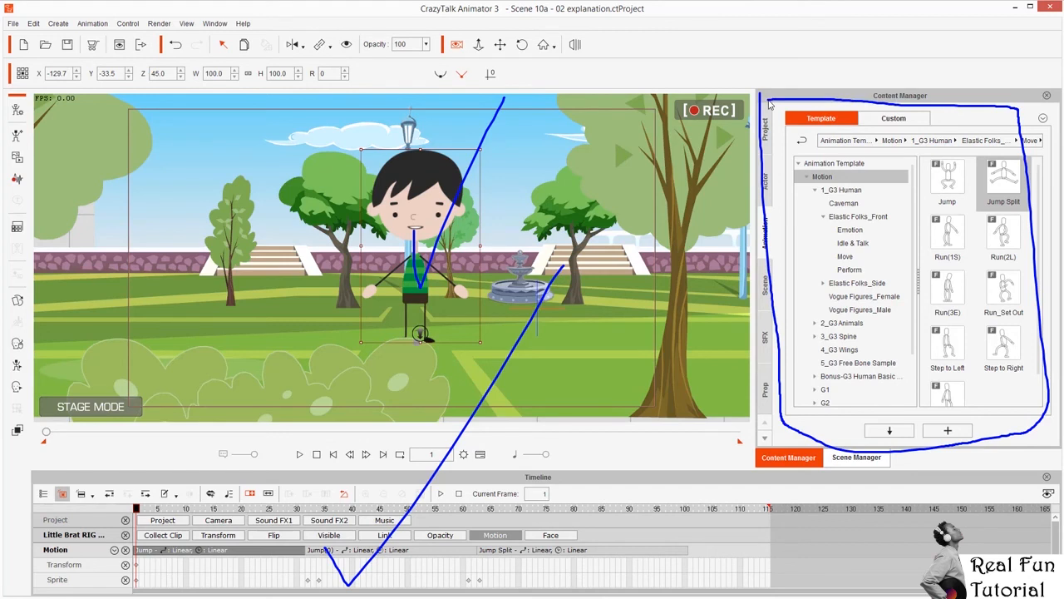
pyautogui.press('Escape')
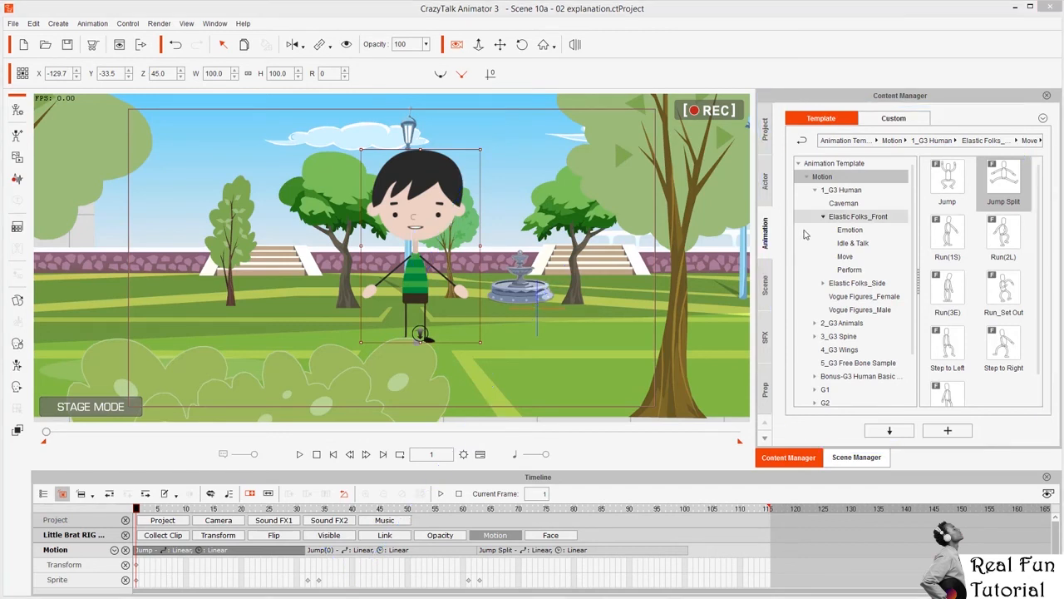
# Step: Browse the Scene folder of the scene templates, and the actor templates' Character folder down to 2_G3 Animals
pyautogui.click(765, 283)
pyautogui.doubleClick(954, 227)
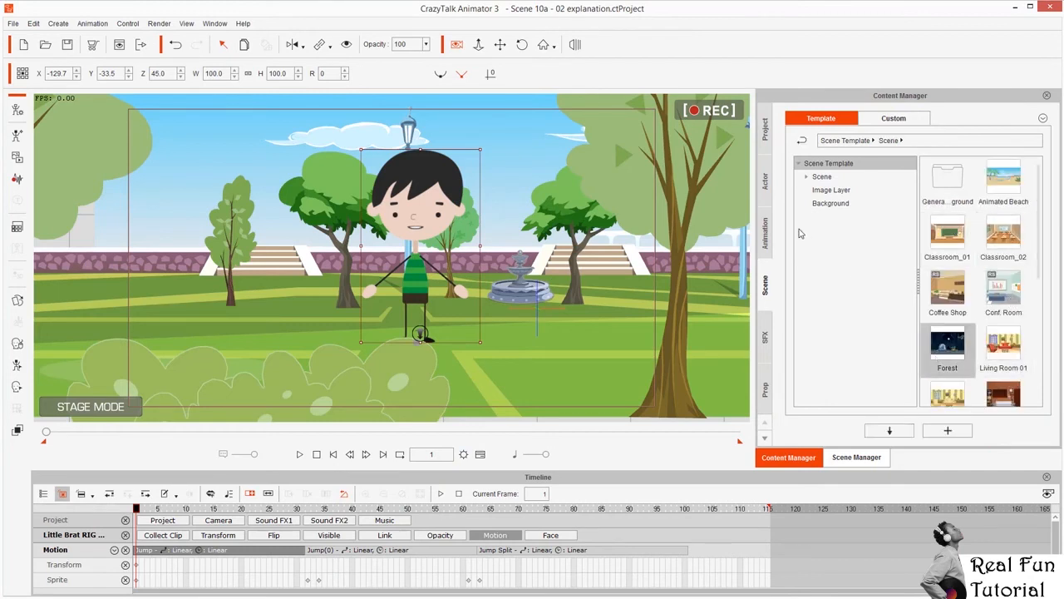
pyautogui.click(768, 195)
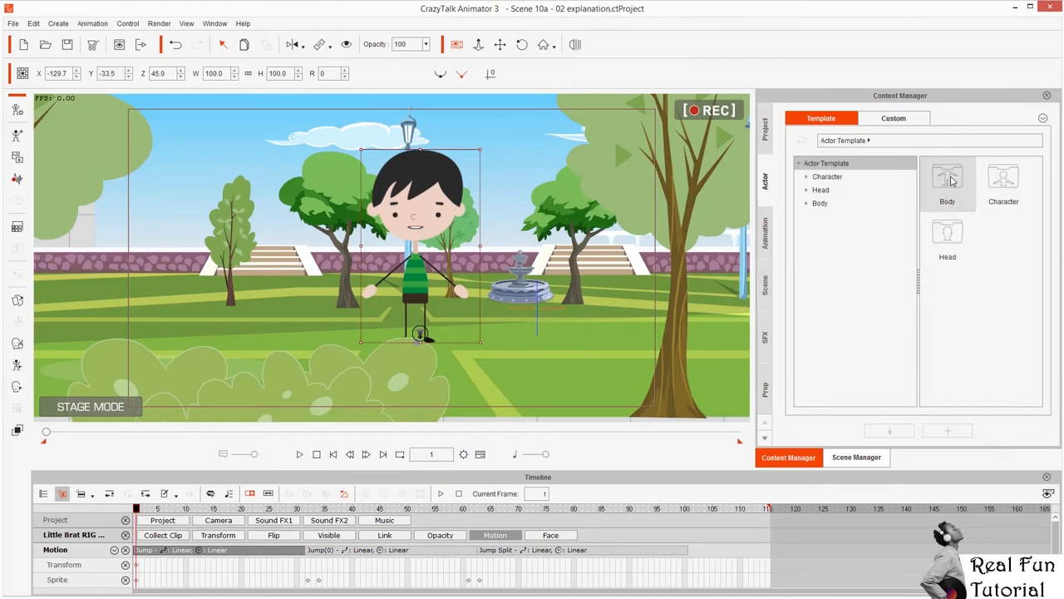
pyautogui.doubleClick(1003, 182)
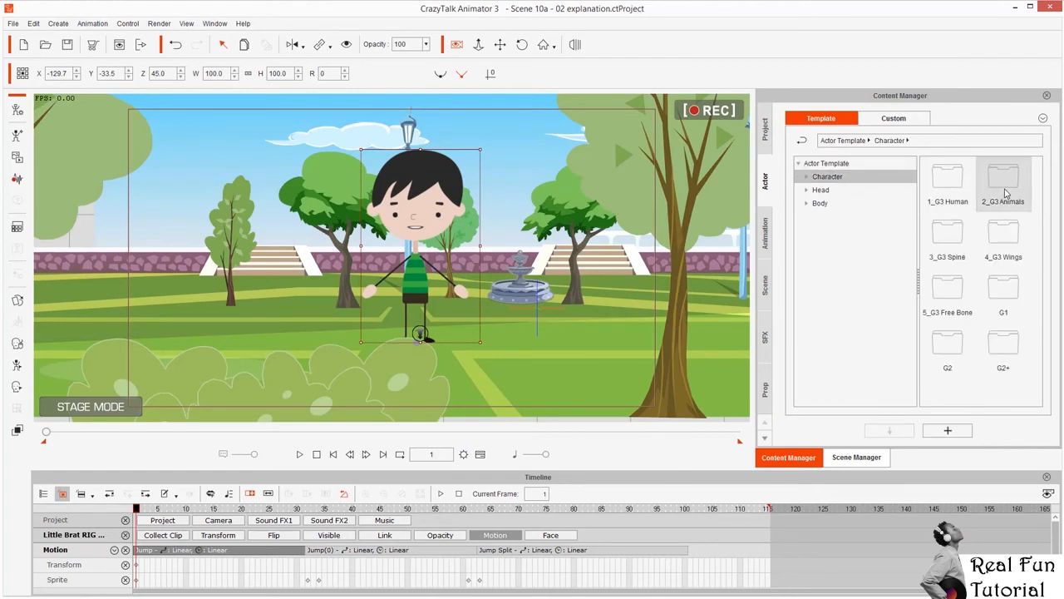
pyautogui.doubleClick(1004, 188)
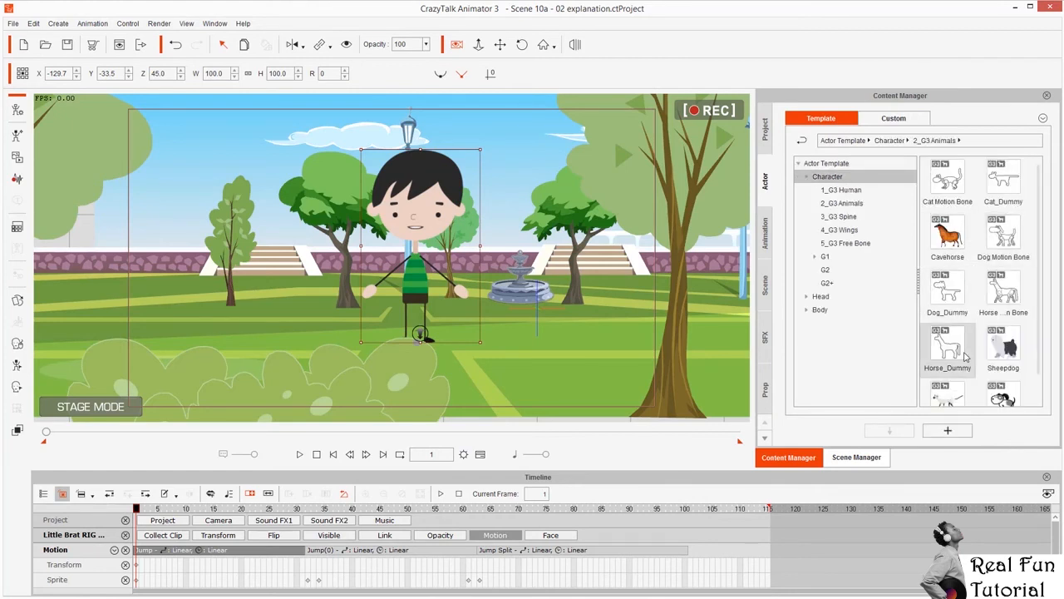
pyautogui.moveTo(670, 224)
pyautogui.mouseDown()
pyautogui.moveTo(738, 382)
pyautogui.moveTo(802, 443)
pyautogui.mouseUp()
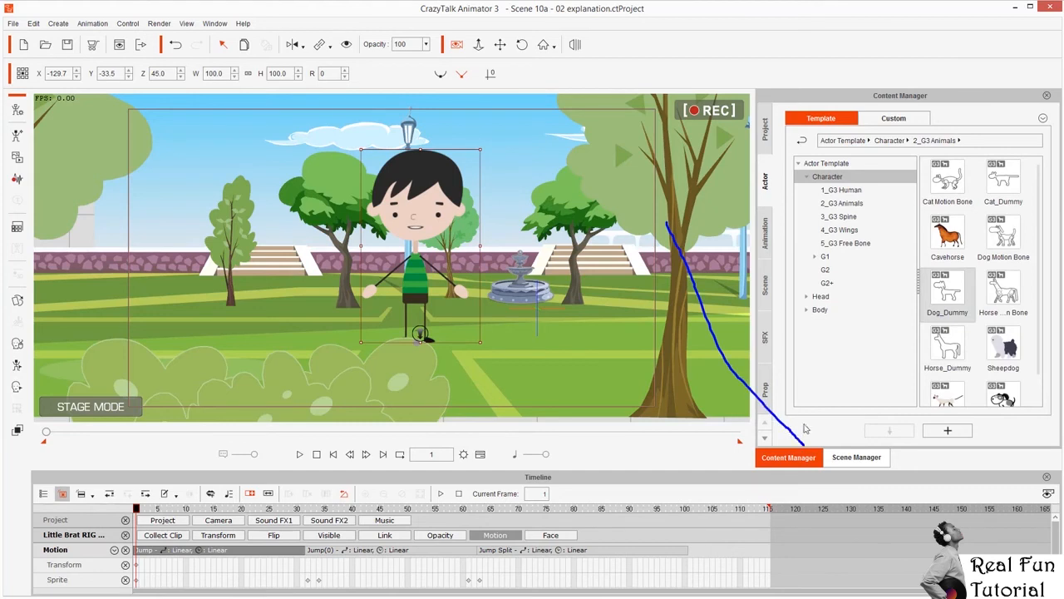
pyautogui.moveTo(800, 406)
pyautogui.mouseDown()
pyautogui.moveTo(804, 439)
pyautogui.moveTo(753, 424)
pyautogui.moveTo(805, 449)
pyautogui.moveTo(803, 420)
pyautogui.mouseUp()
pyautogui.moveTo(782, 83)
pyautogui.mouseDown()
pyautogui.moveTo(741, 167)
pyautogui.moveTo(748, 442)
pyautogui.moveTo(999, 454)
pyautogui.moveTo(1045, 402)
pyautogui.moveTo(1045, 175)
pyautogui.moveTo(985, 98)
pyautogui.moveTo(773, 106)
pyautogui.mouseUp()
pyautogui.press('Escape')
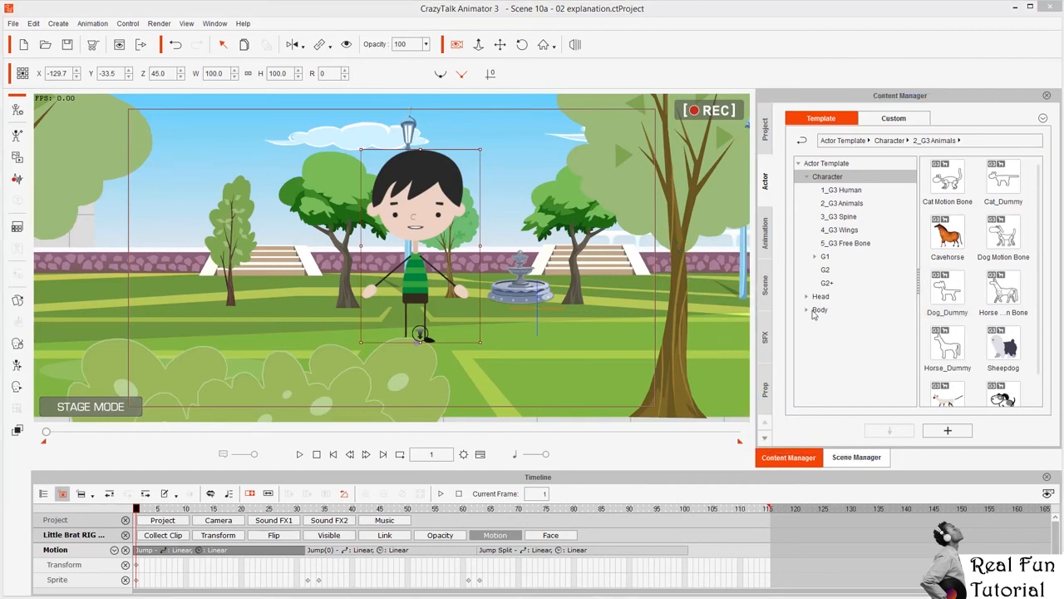
# Step: Show the Scene Manager's object list and select Street Lamp and Tree_01 one after another to locate them on the stage
pyautogui.click(854, 460)
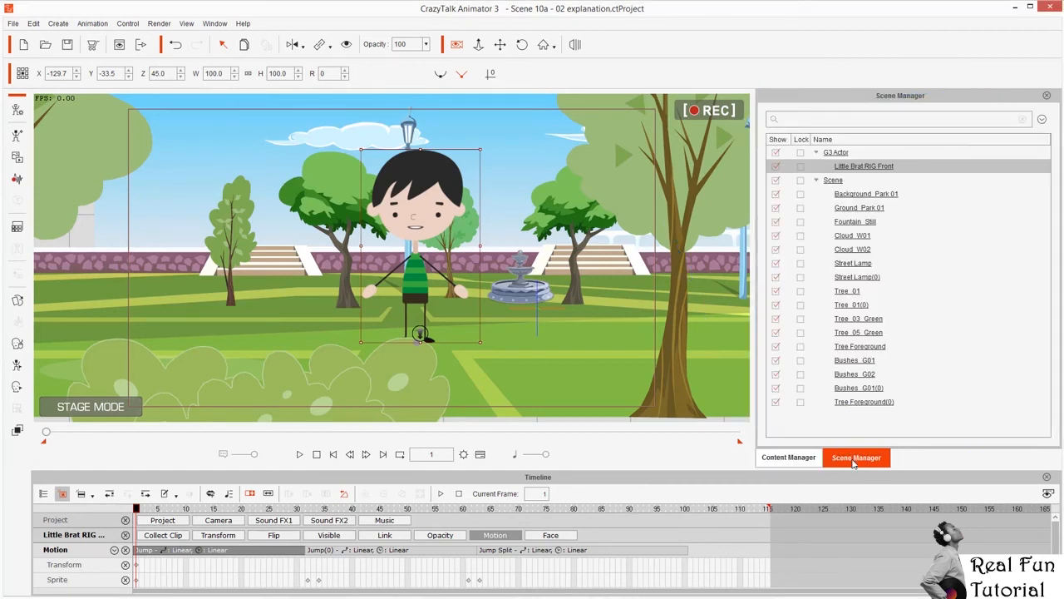
pyautogui.moveTo(768, 429)
pyautogui.mouseDown()
pyautogui.moveTo(919, 432)
pyautogui.moveTo(911, 118)
pyautogui.moveTo(832, 113)
pyautogui.moveTo(745, 129)
pyautogui.moveTo(759, 208)
pyautogui.moveTo(761, 421)
pyautogui.mouseUp()
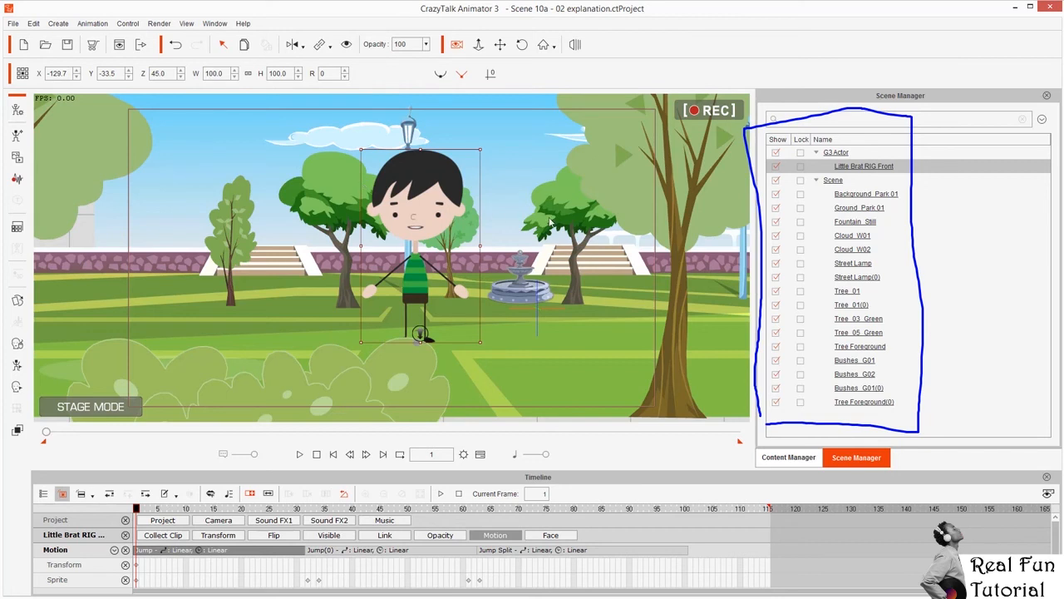
pyautogui.press('Escape')
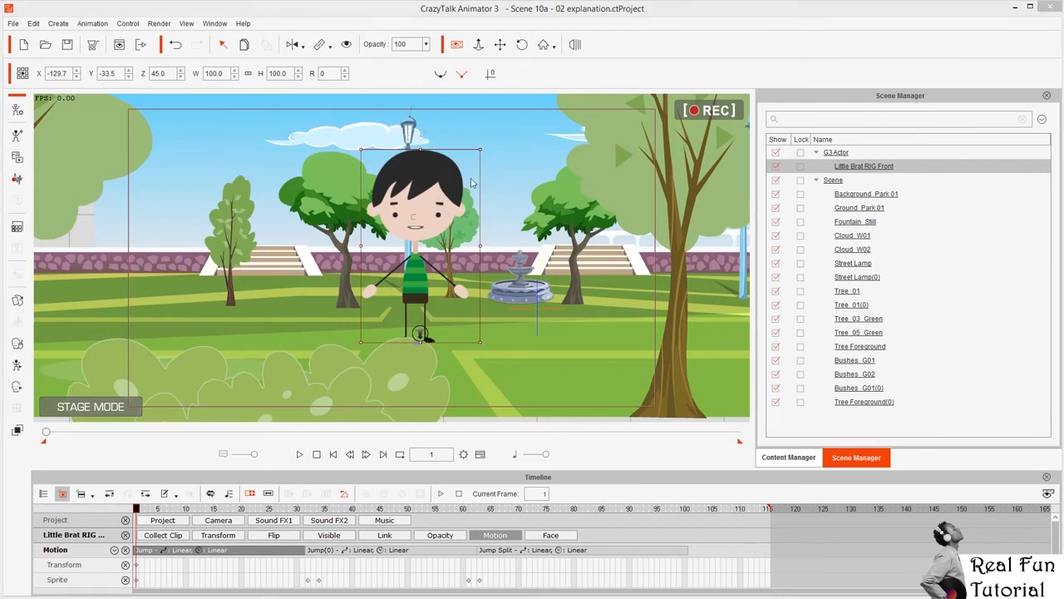
pyautogui.click(856, 264)
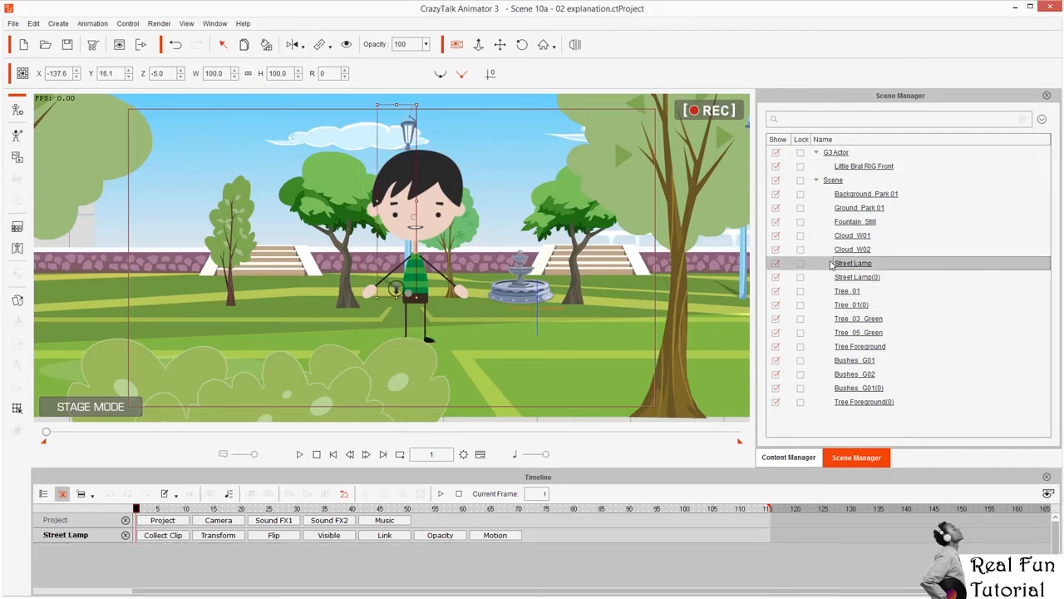
pyautogui.moveTo(828, 263)
pyautogui.mouseDown()
pyautogui.moveTo(519, 155)
pyautogui.moveTo(453, 147)
pyautogui.moveTo(441, 130)
pyautogui.moveTo(451, 150)
pyautogui.mouseUp()
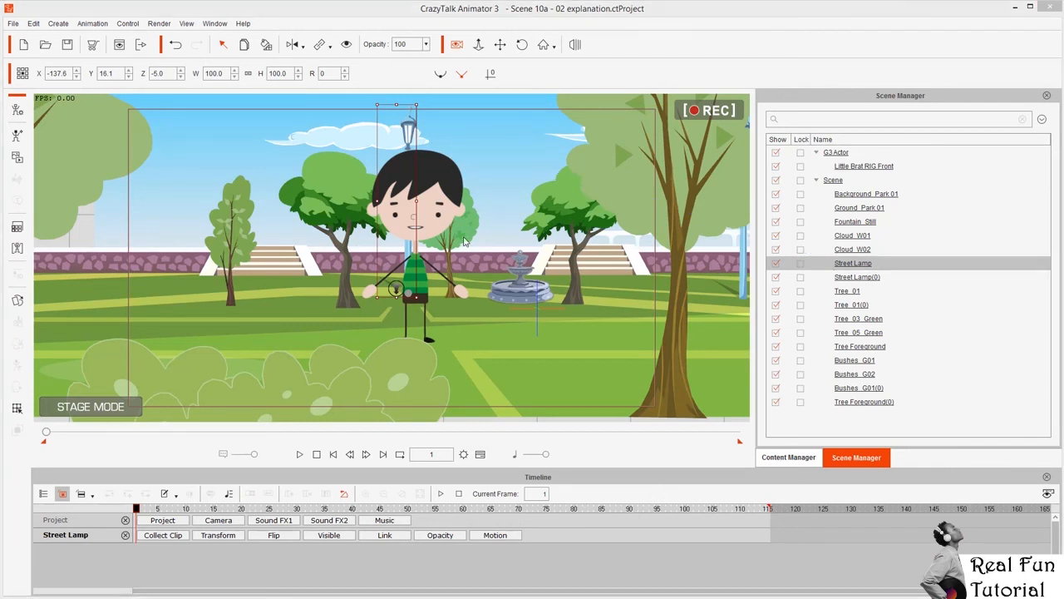
pyautogui.click(847, 291)
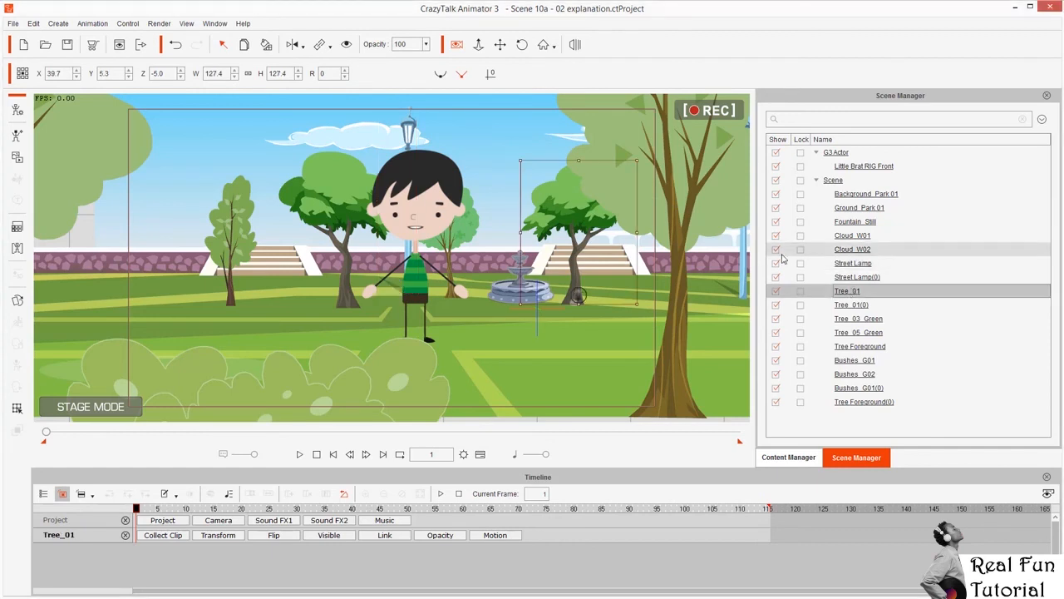
pyautogui.moveTo(831, 292)
pyautogui.mouseDown()
pyautogui.moveTo(650, 224)
pyautogui.moveTo(659, 213)
pyautogui.moveTo(642, 221)
pyautogui.moveTo(653, 228)
pyautogui.mouseUp()
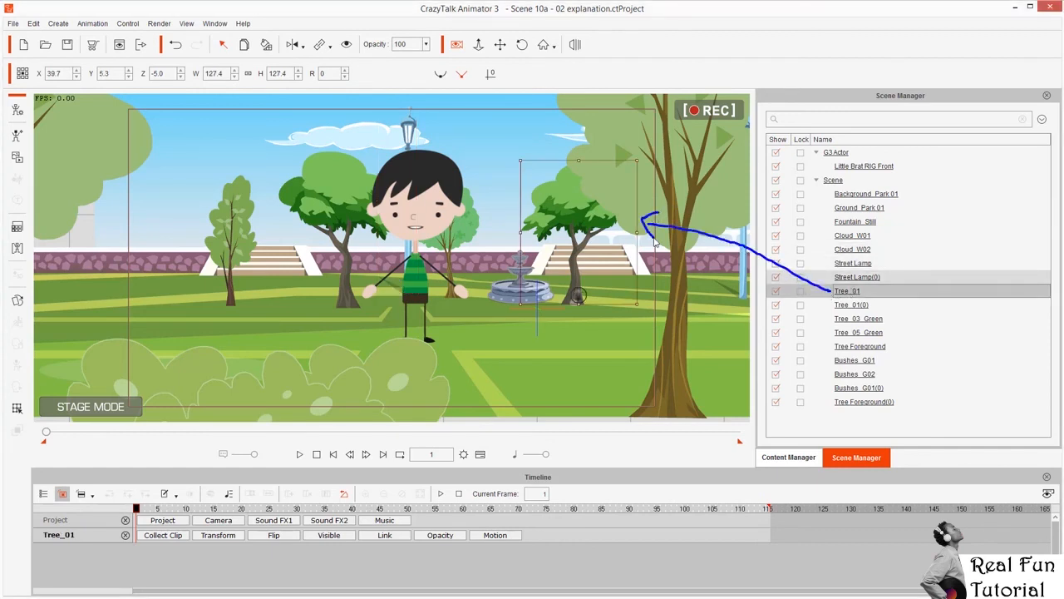
pyautogui.press('e')
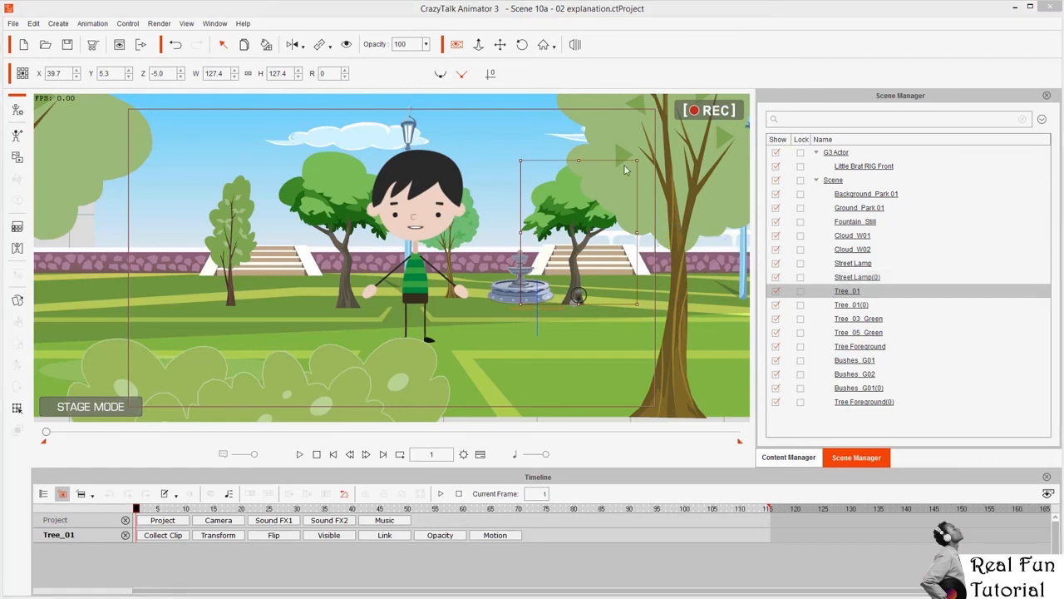
pyautogui.moveTo(478, 127)
pyautogui.mouseDown()
pyautogui.moveTo(286, 137)
pyautogui.moveTo(150, 265)
pyautogui.mouseUp()
pyautogui.moveTo(154, 322)
pyautogui.mouseDown()
pyautogui.moveTo(632, 344)
pyautogui.moveTo(529, 126)
pyautogui.moveTo(357, 138)
pyautogui.mouseUp()
pyautogui.moveTo(520, 245)
pyautogui.mouseDown()
pyautogui.moveTo(813, 239)
pyautogui.moveTo(850, 266)
pyautogui.mouseUp()
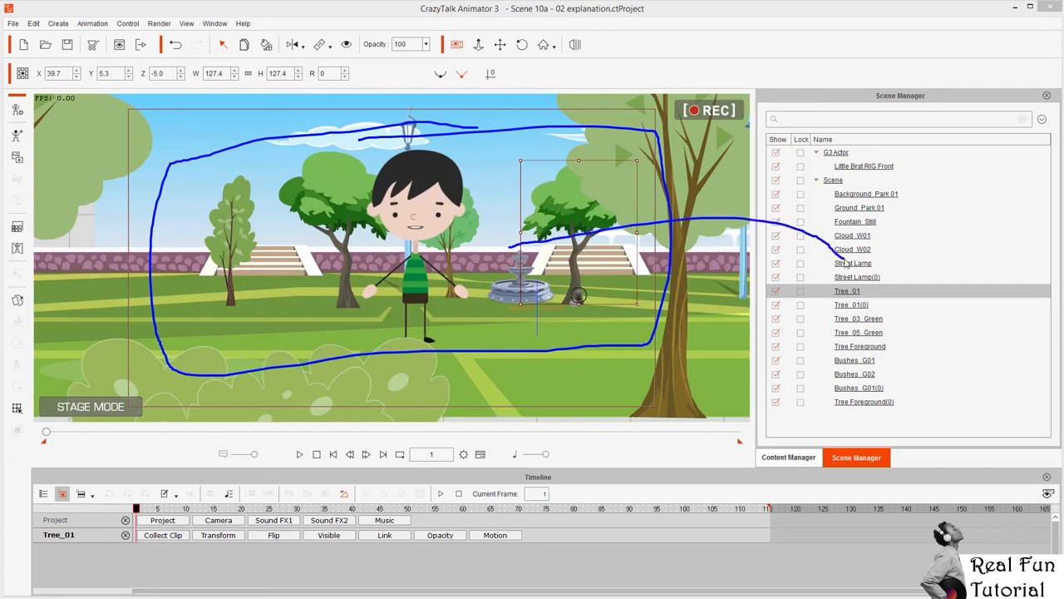
pyautogui.moveTo(828, 212)
pyautogui.mouseDown()
pyautogui.moveTo(869, 275)
pyautogui.moveTo(833, 268)
pyautogui.mouseUp()
pyautogui.press('Escape')
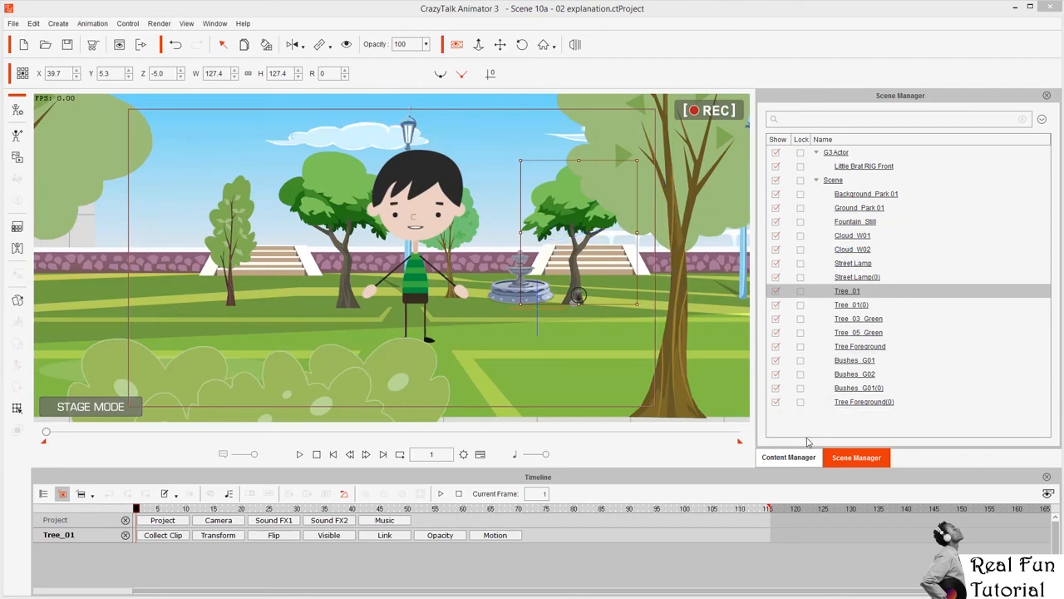
# Step: Return from the scene's object list to the 2_G3 Animals character templates in the Content Manager
pyautogui.click(794, 458)
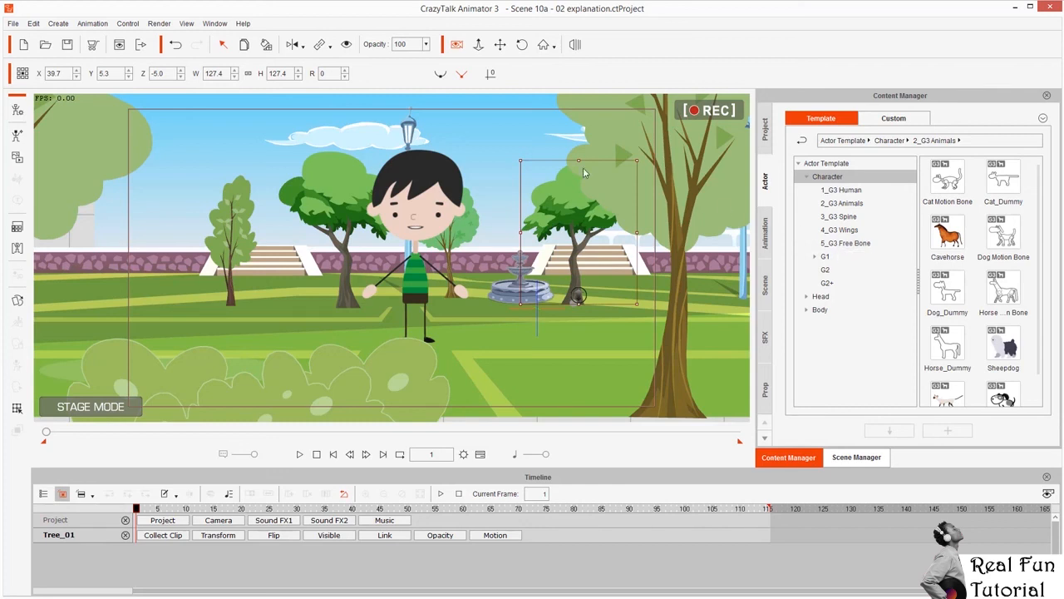
pyautogui.moveTo(472, 118)
pyautogui.mouseDown()
pyautogui.moveTo(158, 249)
pyautogui.moveTo(636, 316)
pyautogui.moveTo(515, 133)
pyautogui.moveTo(162, 224)
pyautogui.mouseUp()
pyautogui.moveTo(162, 277)
pyautogui.mouseDown()
pyautogui.moveTo(186, 387)
pyautogui.moveTo(297, 420)
pyautogui.moveTo(560, 407)
pyautogui.moveTo(615, 163)
pyautogui.moveTo(473, 115)
pyautogui.moveTo(195, 152)
pyautogui.moveTo(172, 228)
pyautogui.moveTo(178, 330)
pyautogui.mouseUp()
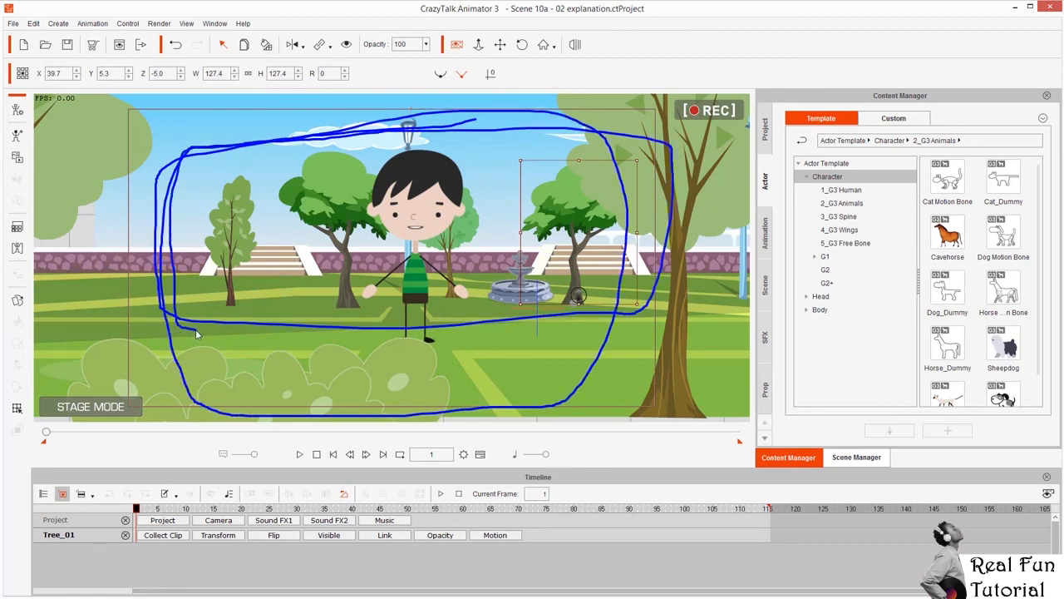
pyautogui.moveTo(602, 497)
pyautogui.mouseDown()
pyautogui.moveTo(299, 497)
pyautogui.moveTo(223, 510)
pyautogui.moveTo(268, 588)
pyautogui.moveTo(477, 590)
pyautogui.moveTo(612, 568)
pyautogui.moveTo(602, 481)
pyautogui.mouseUp()
pyautogui.moveTo(567, 538)
pyautogui.mouseDown()
pyautogui.moveTo(607, 532)
pyautogui.moveTo(542, 331)
pyautogui.moveTo(524, 348)
pyautogui.mouseUp()
pyautogui.press('Escape')
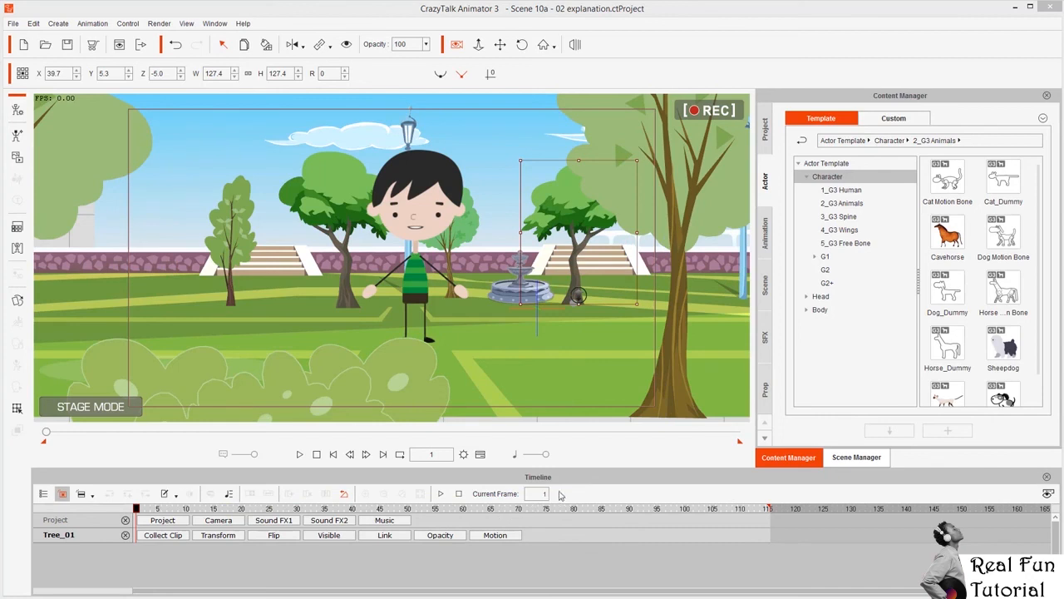
pyautogui.moveTo(586, 508)
pyautogui.mouseDown()
pyautogui.moveTo(233, 534)
pyautogui.moveTo(536, 589)
pyautogui.moveTo(612, 477)
pyautogui.mouseUp()
pyautogui.moveTo(459, 549)
pyautogui.mouseDown()
pyautogui.moveTo(557, 528)
pyautogui.moveTo(503, 341)
pyautogui.moveTo(459, 301)
pyautogui.moveTo(491, 366)
pyautogui.mouseUp()
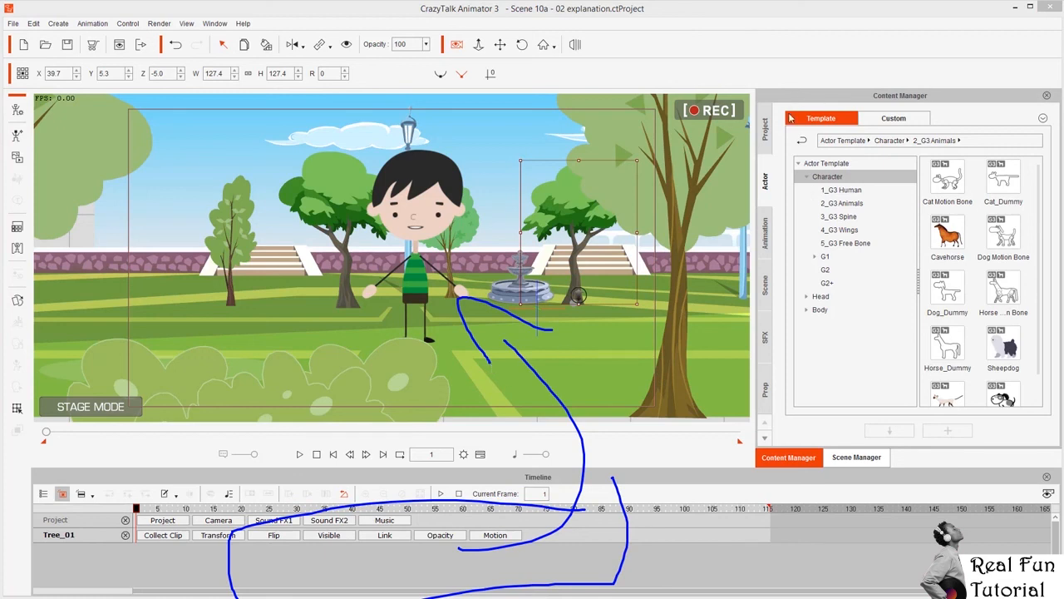
pyautogui.press('Escape')
pyautogui.moveTo(761, 94)
pyautogui.mouseDown()
pyautogui.moveTo(765, 248)
pyautogui.moveTo(860, 486)
pyautogui.moveTo(1039, 254)
pyautogui.mouseUp()
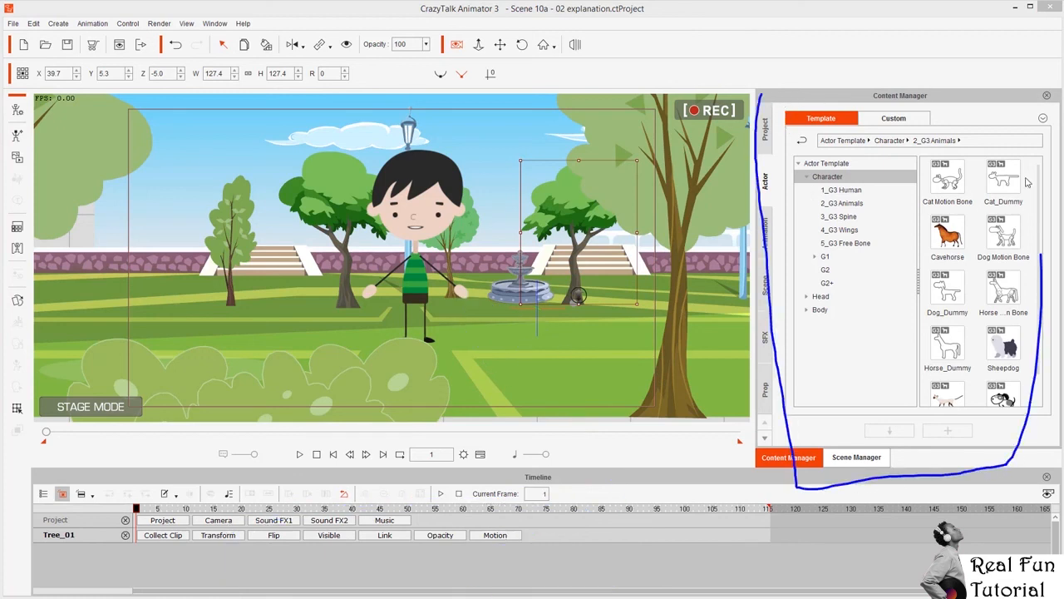
pyautogui.moveTo(1027, 179)
pyautogui.mouseDown()
pyautogui.moveTo(996, 96)
pyautogui.moveTo(834, 112)
pyautogui.mouseUp()
pyautogui.moveTo(436, 214)
pyautogui.mouseDown()
pyautogui.moveTo(638, 188)
pyautogui.moveTo(811, 221)
pyautogui.mouseUp()
pyautogui.moveTo(780, 177); pyautogui.dragTo(846, 247)
pyautogui.press('Escape')
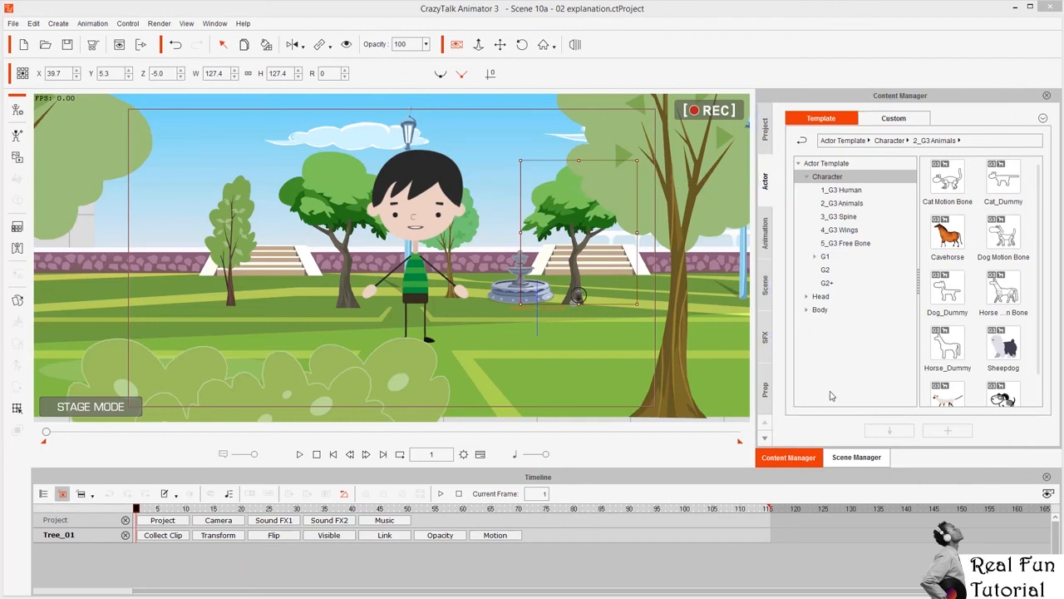
pyautogui.moveTo(948, 297)
pyautogui.mouseDown()
pyautogui.moveTo(516, 274)
pyautogui.moveTo(486, 287)
pyautogui.moveTo(499, 250)
pyautogui.moveTo(546, 314)
pyautogui.mouseUp()
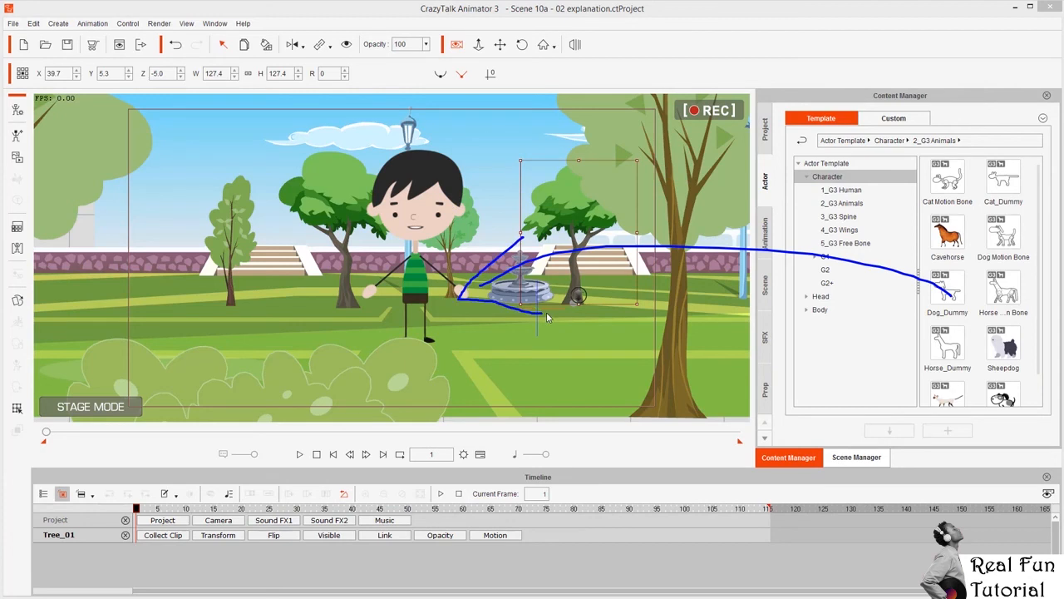
pyautogui.press('Escape')
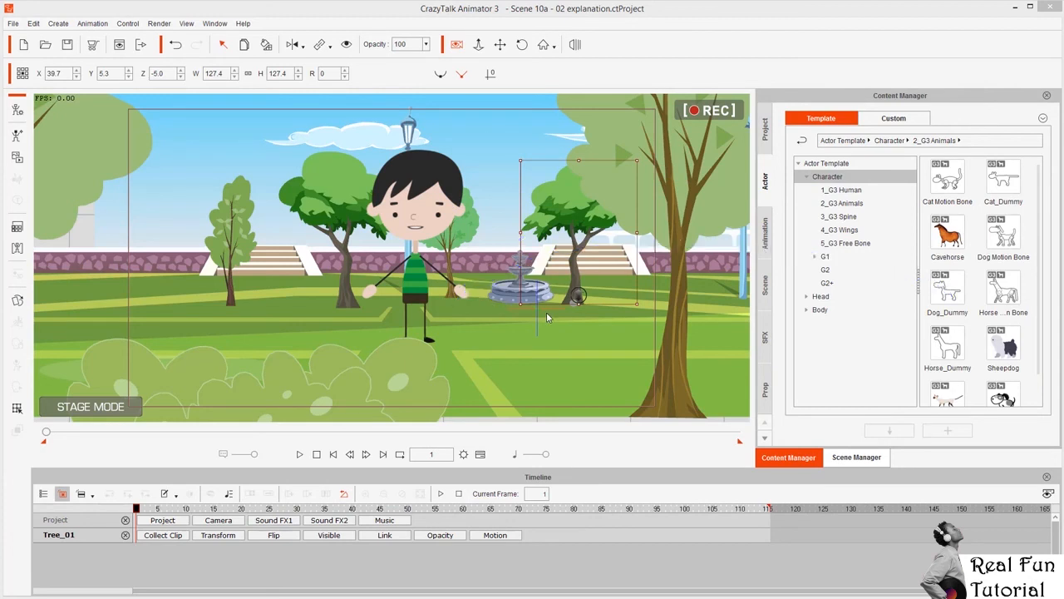